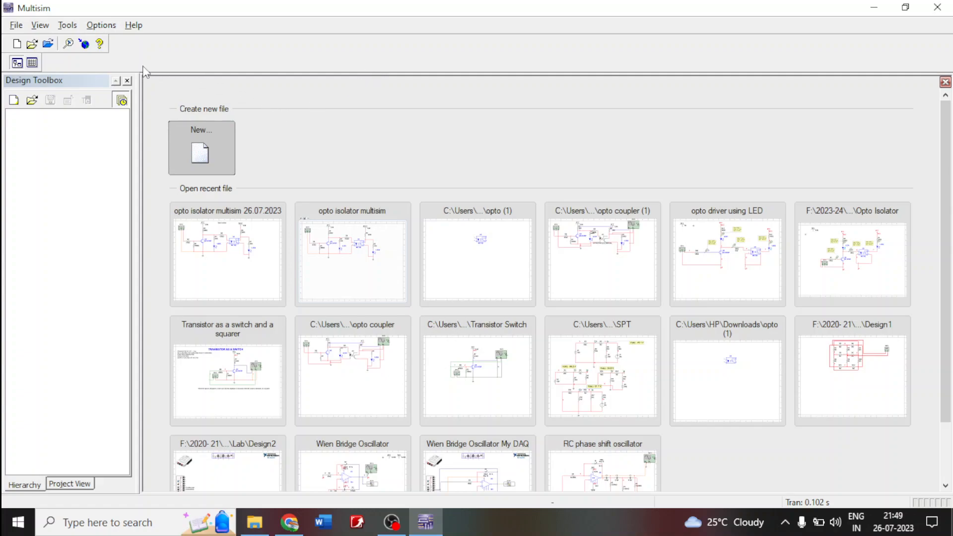
- Create a new design from the Blank template and bring the sheet's upper-left area into view
click(17, 45)
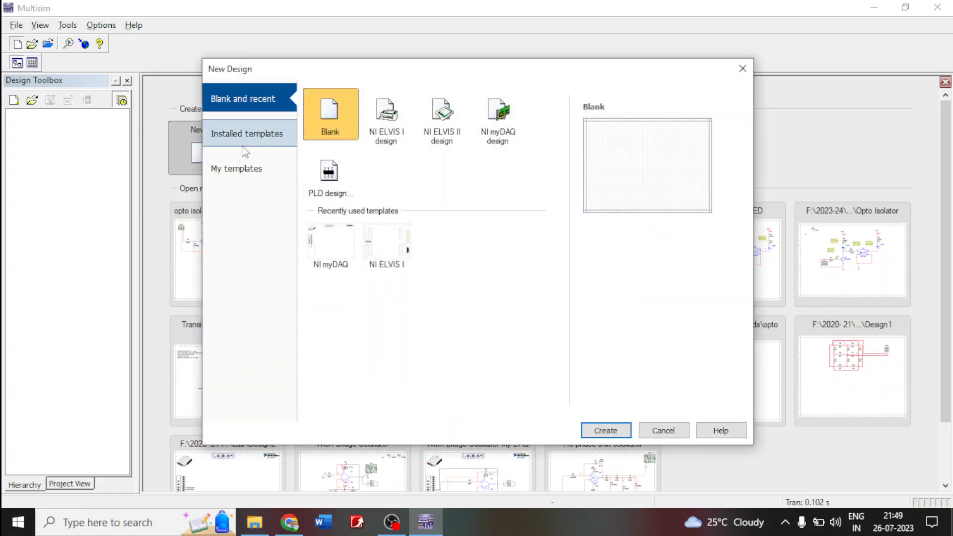
click(612, 430)
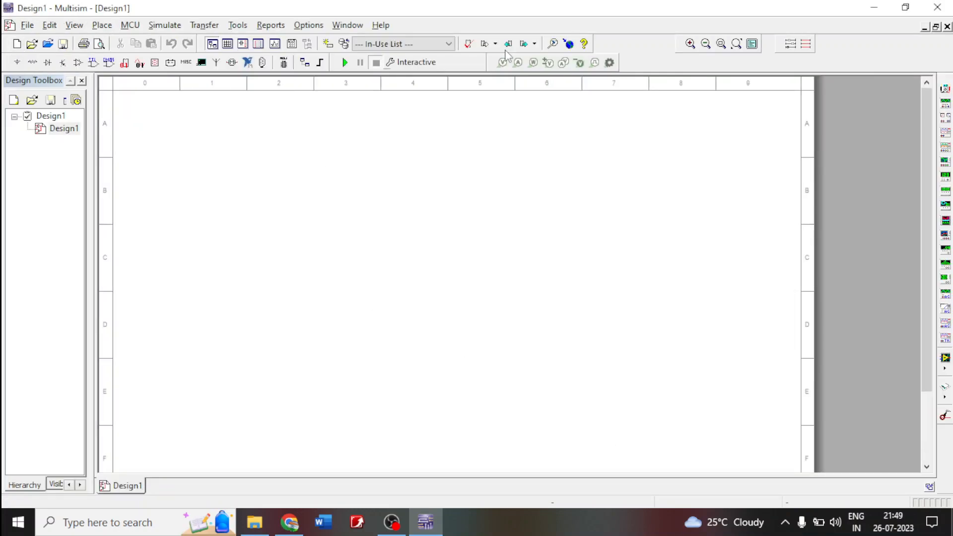
click(690, 43)
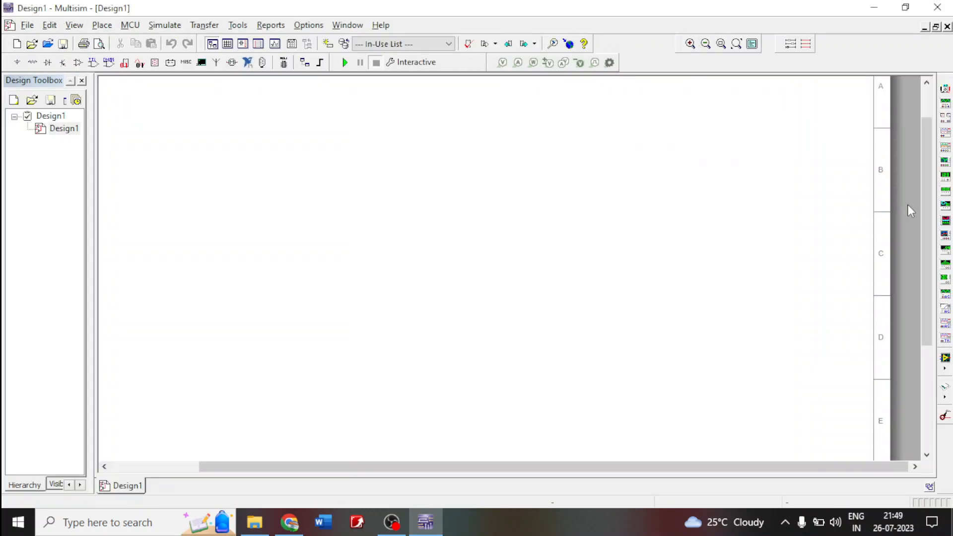
drag(925, 223, 923, 183)
drag(560, 465, 412, 464)
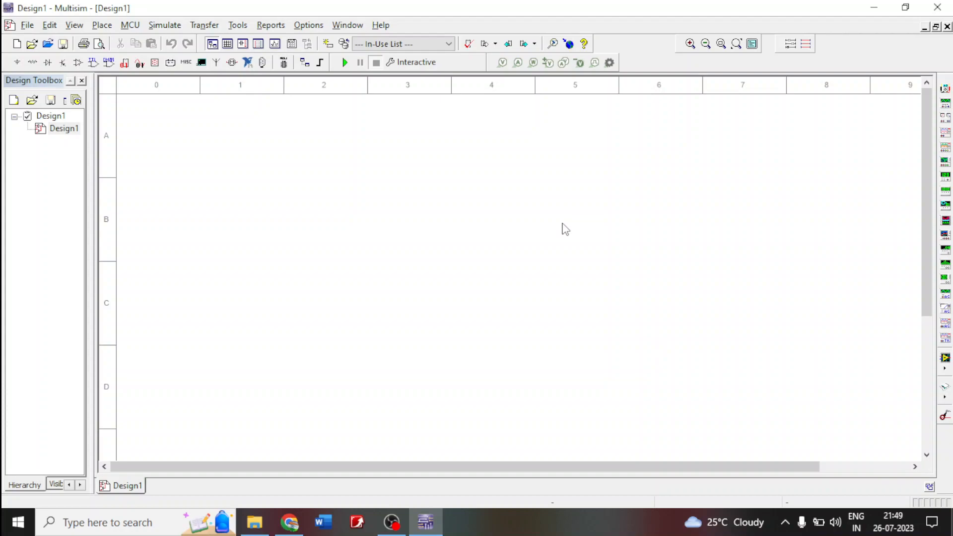
- Search all groups and families of the component database for the part MCT2E
click(17, 62)
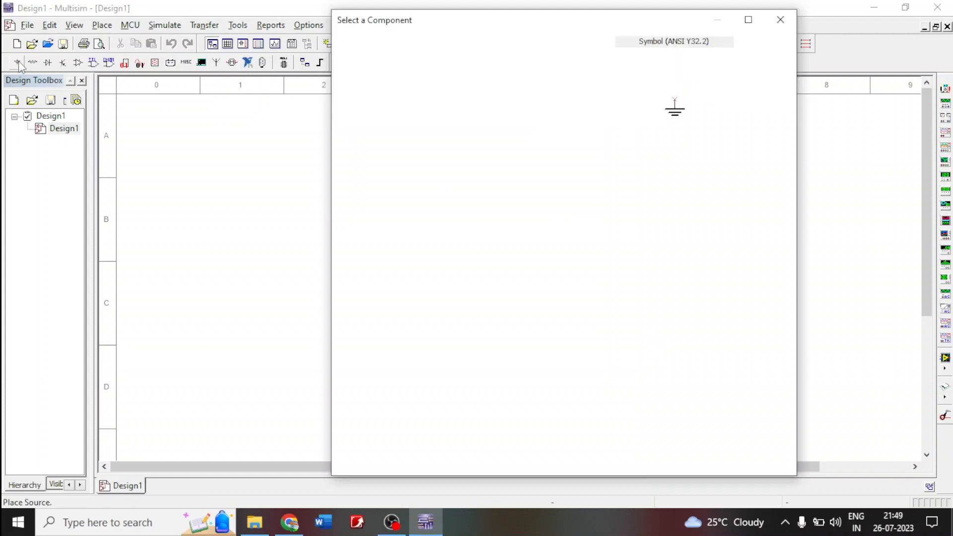
click(757, 76)
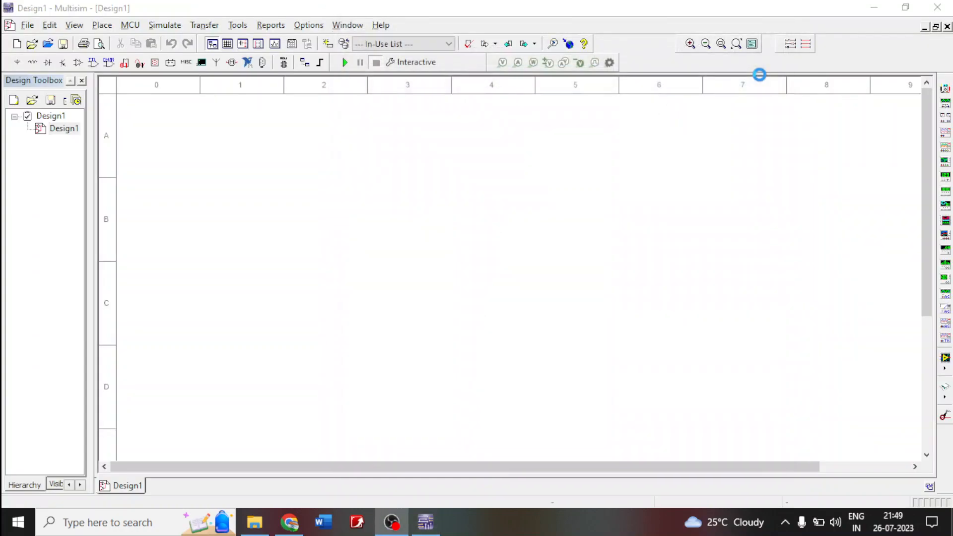
click(415, 189)
text(MC)
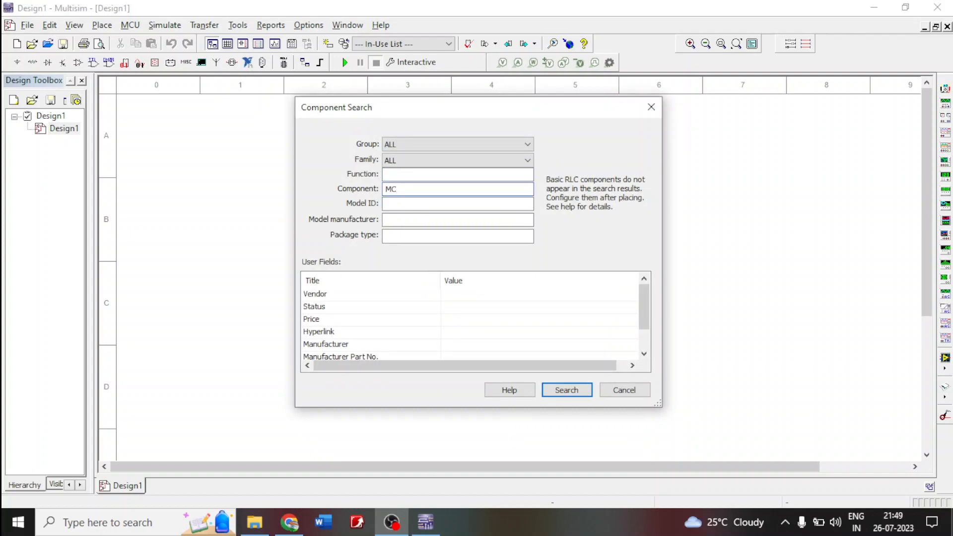
text(T2E)
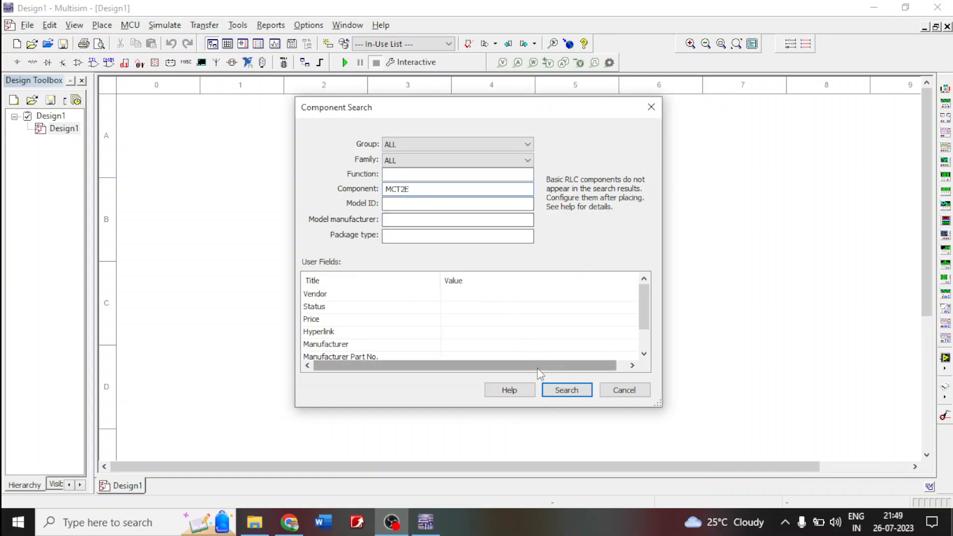
click(565, 395)
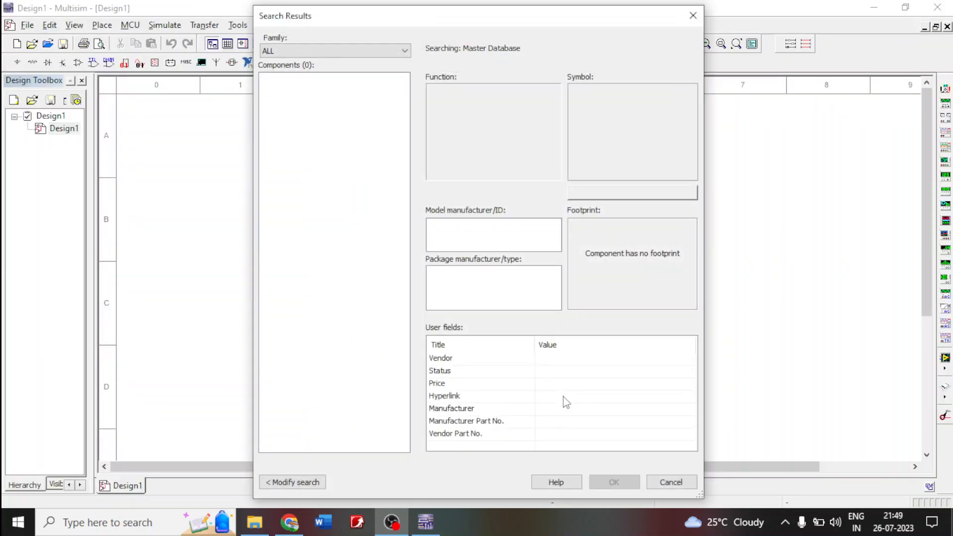
click(694, 16)
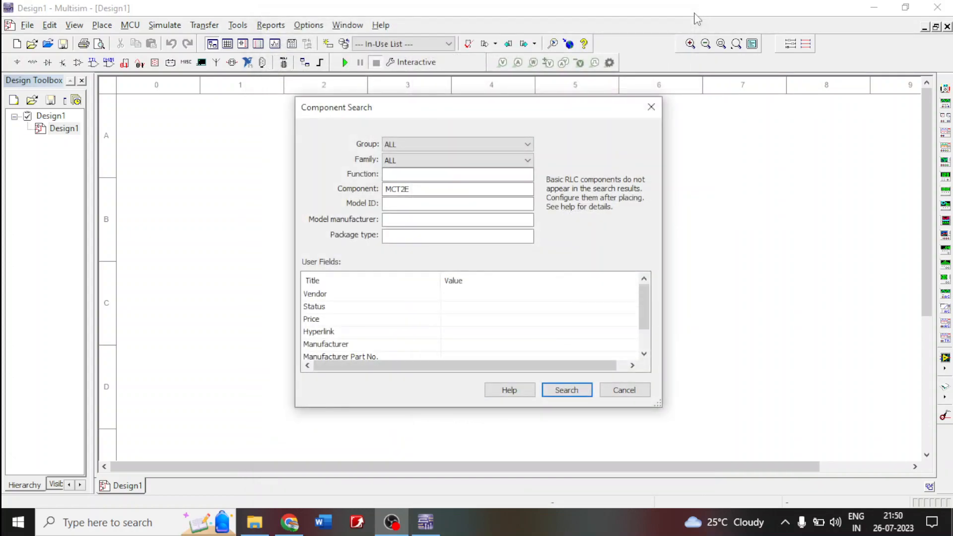
click(651, 107)
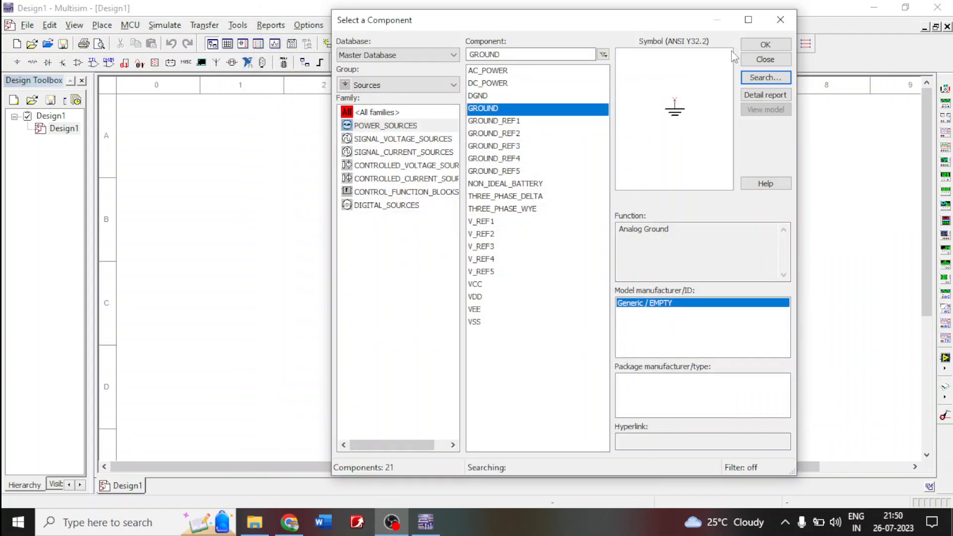
click(779, 20)
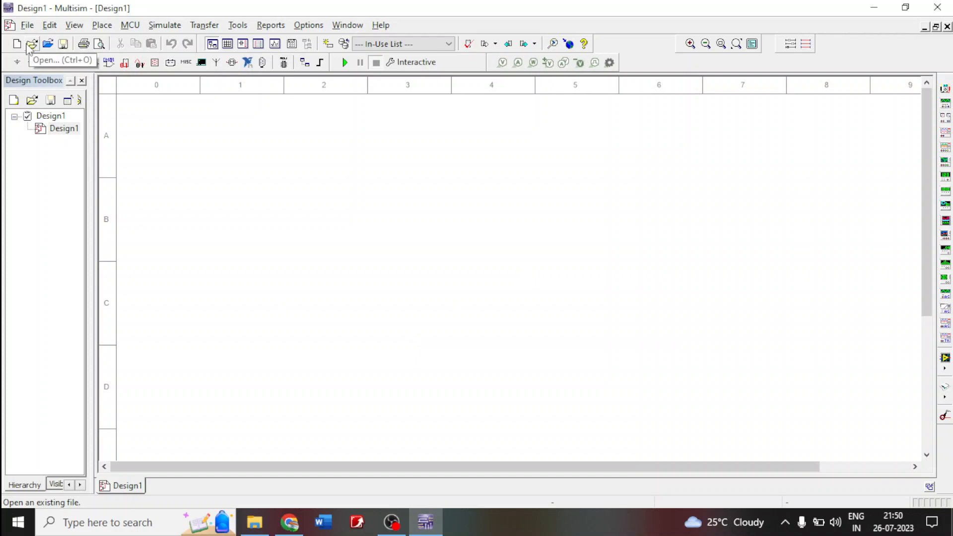
- Open the existing design file opto (1).ms14 from the Circuit Design Suite 14.1 folder
click(31, 46)
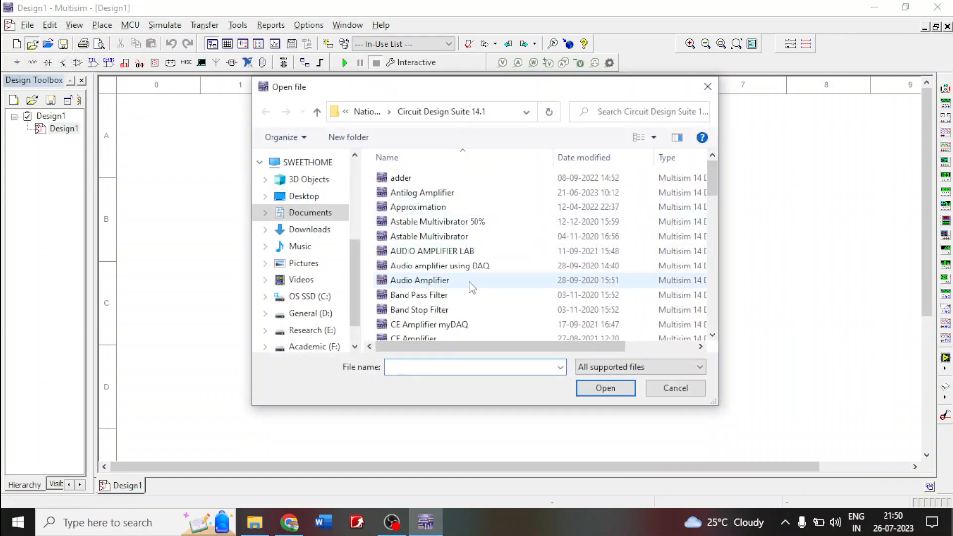
text(opto)
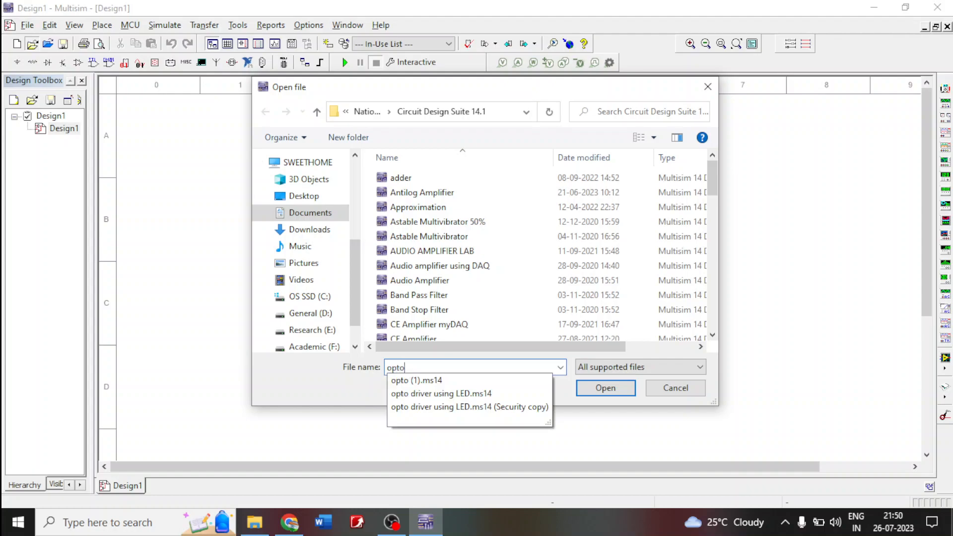
click(428, 381)
click(606, 391)
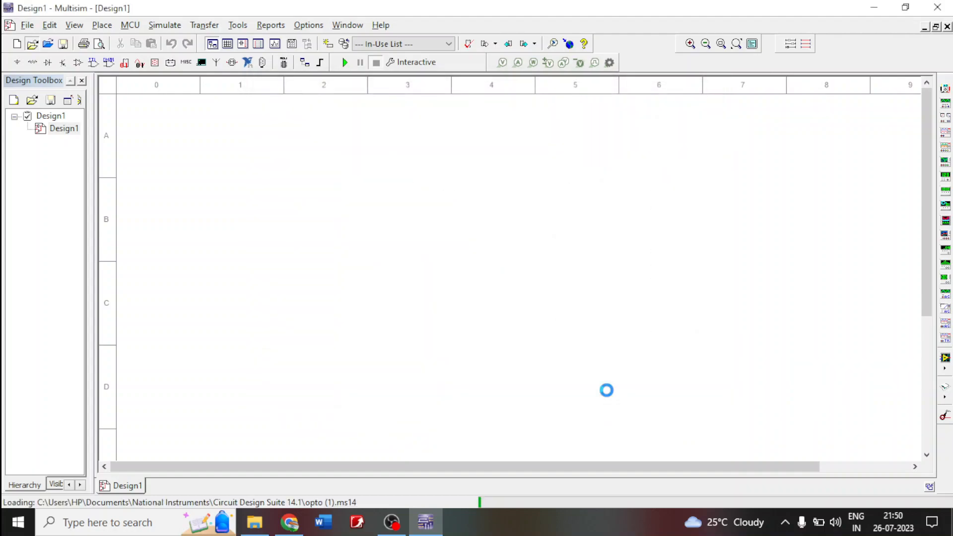
- Copy the MCT2E optocoupler from opto (1) and place it in row C, around columns 5–6 of the Design1 sheet
click(454, 214)
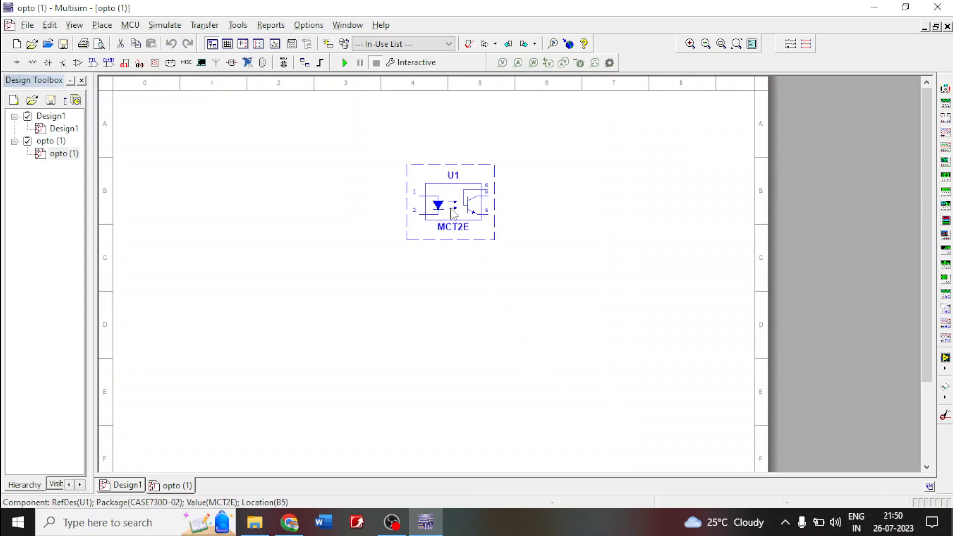
click(126, 486)
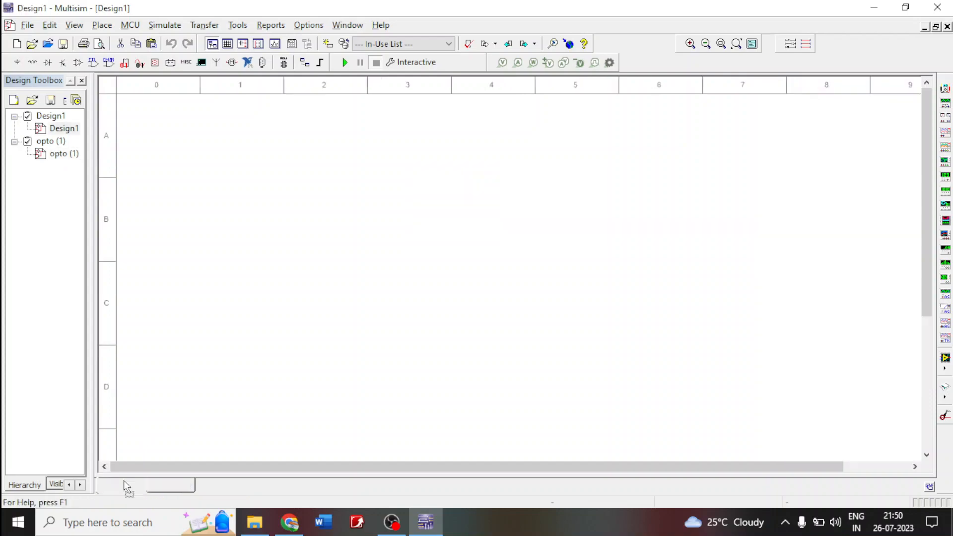
key(ctrl+v)
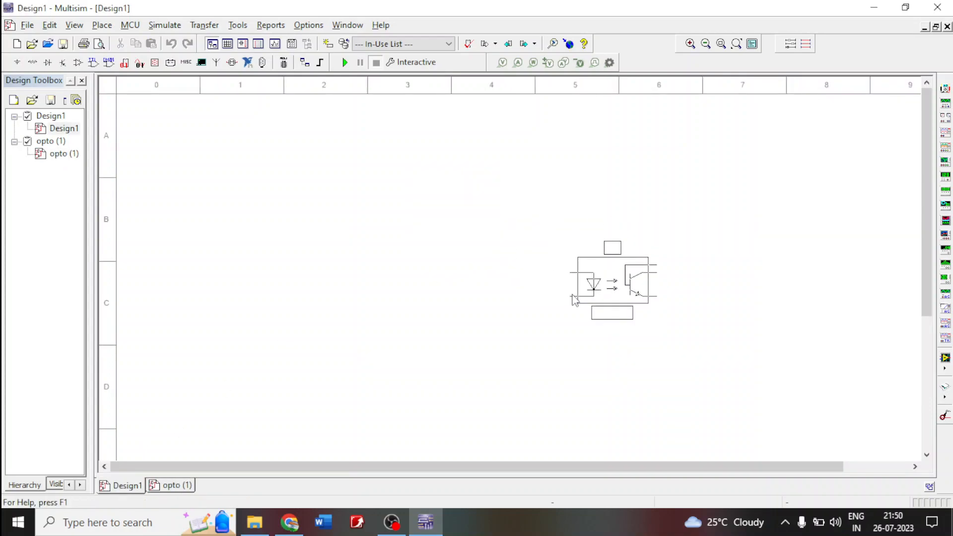
click(597, 312)
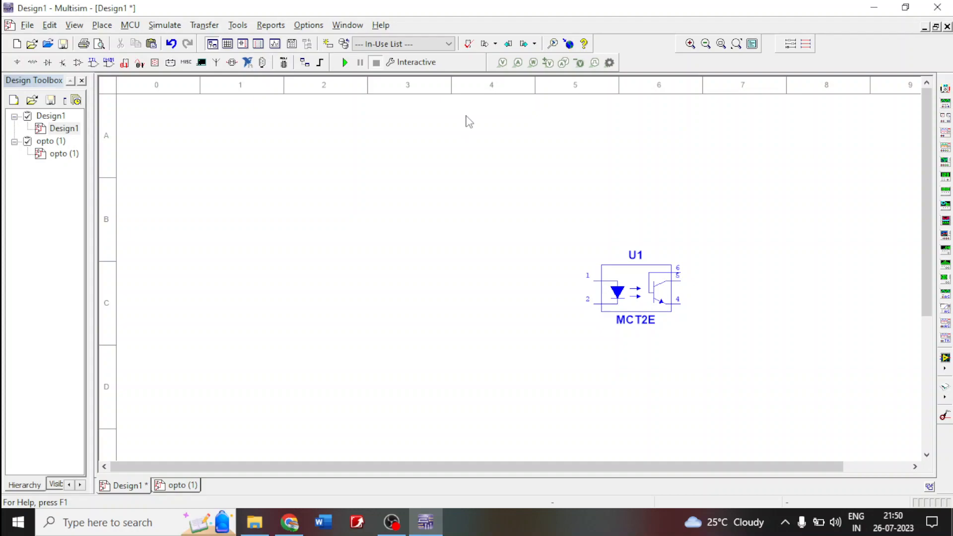
- Add the title text "OPTO-ISOLATOR" at the top centre of the Design1 sheet
key(ctrl+w)
click(468, 115)
text(OP)
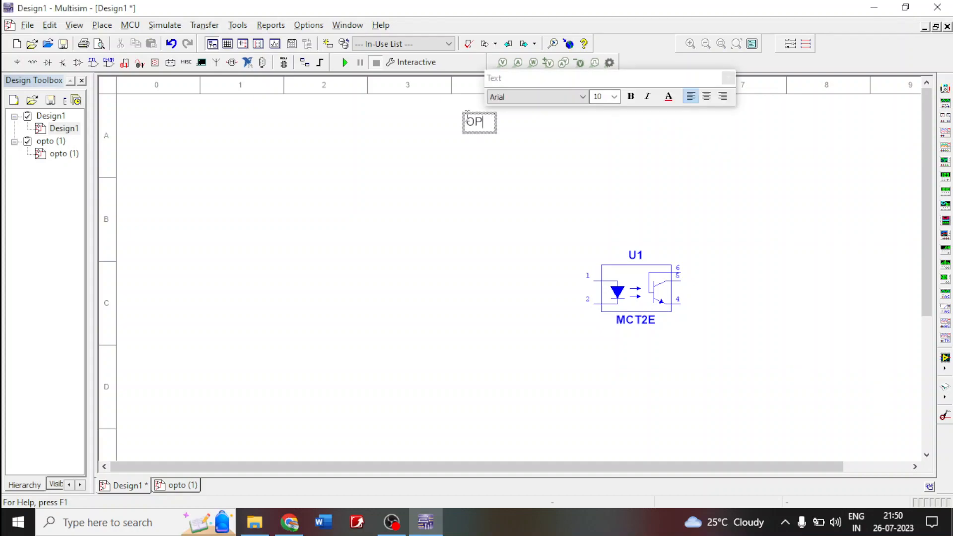
text(TO-ISOLATOR)
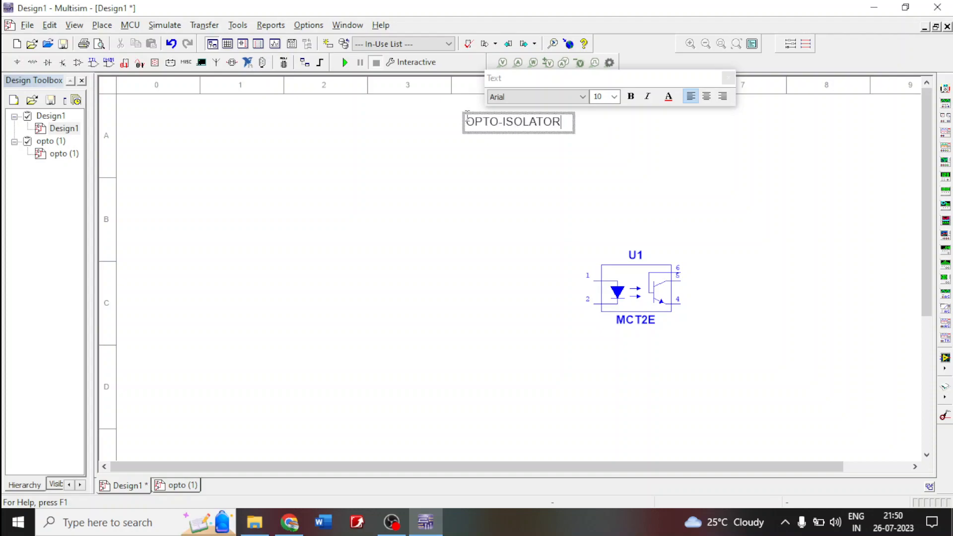
click(449, 214)
- Start a parts list text in the sheet's upper-left corner with the line "1. MCT2E Opto Isolator"
click(200, 128)
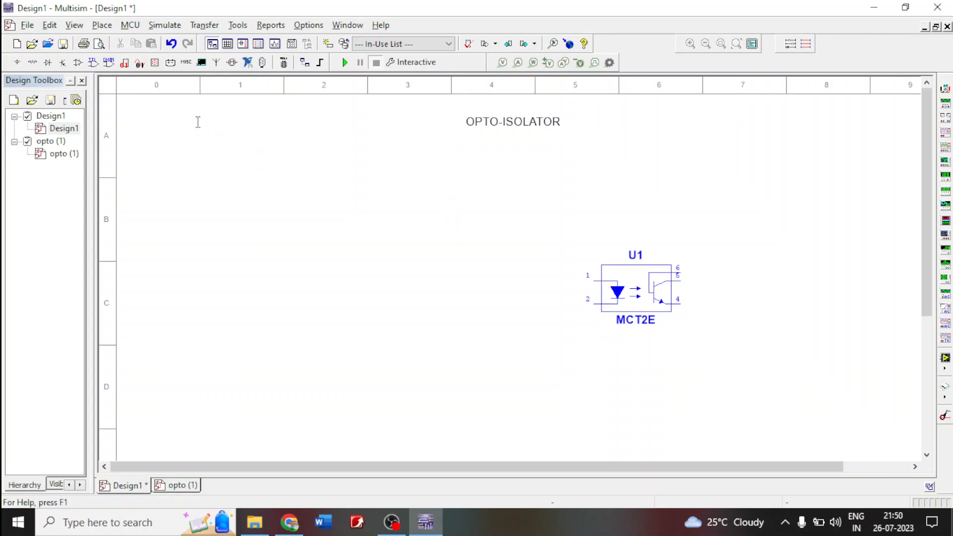
click(147, 128)
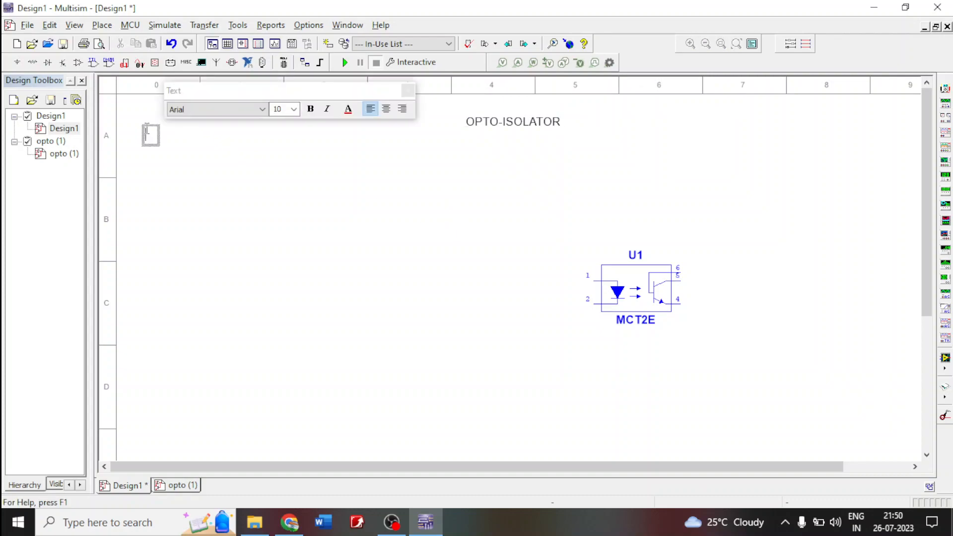
text(1. MCT2E Opr)
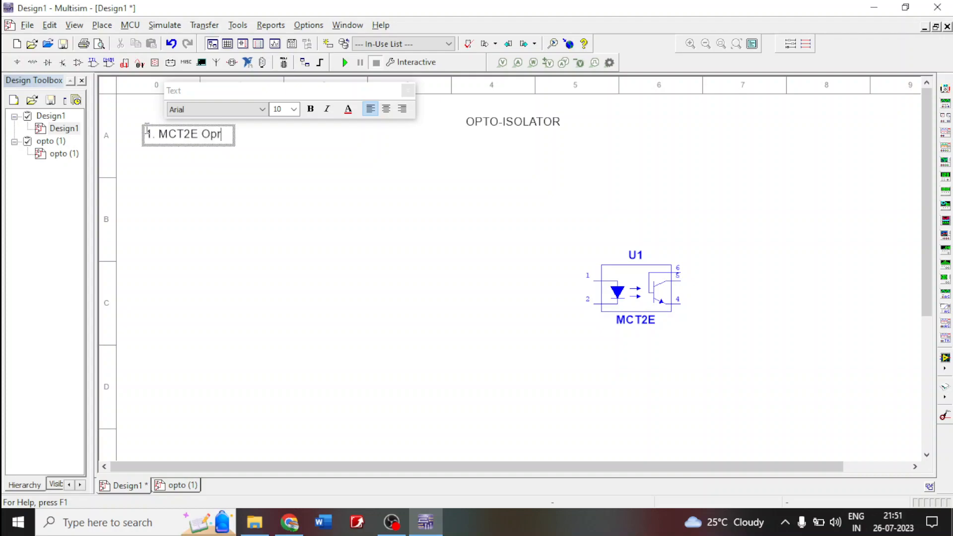
key(BackSpace)
text(to Isolator)
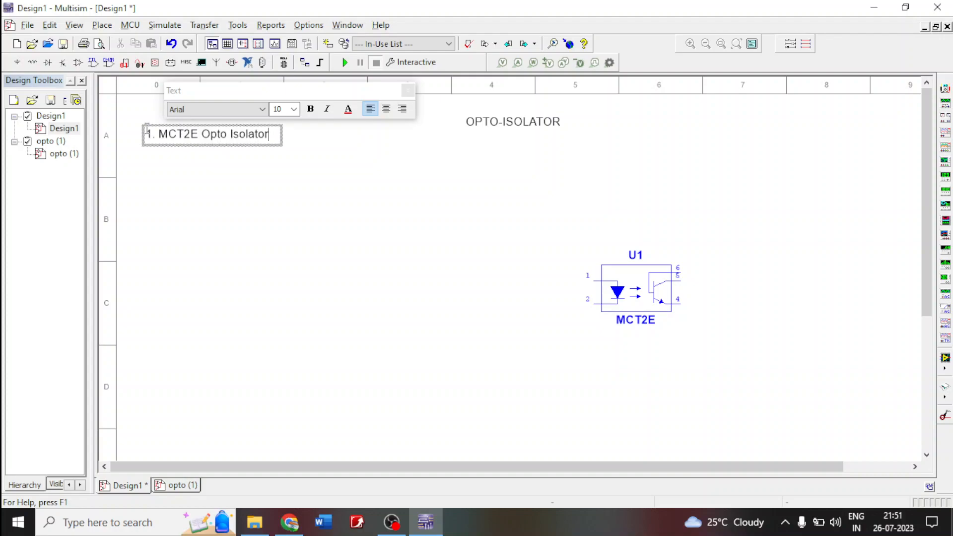
- Add the second parts list line "2. Transistor BC107"
key(Return)
text(2.)
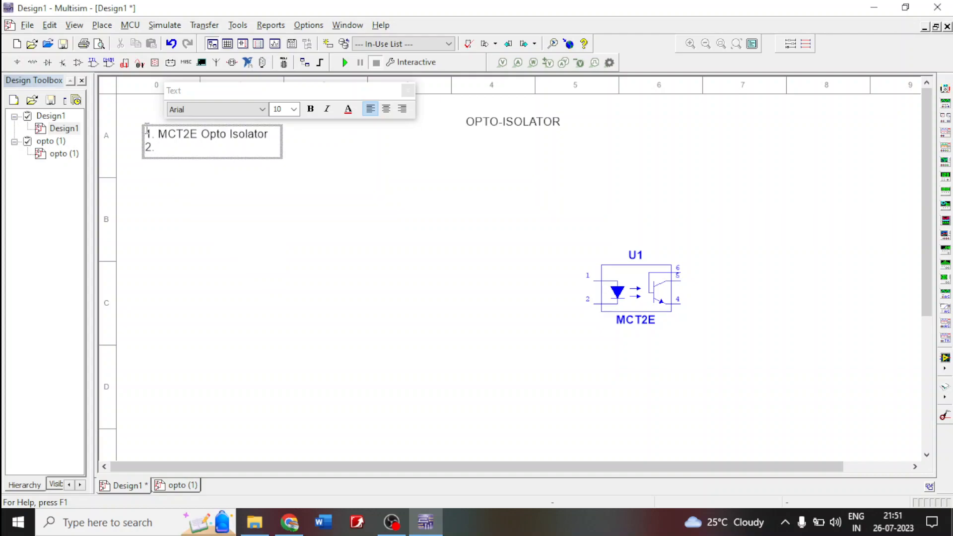
text(Transistor BC107)
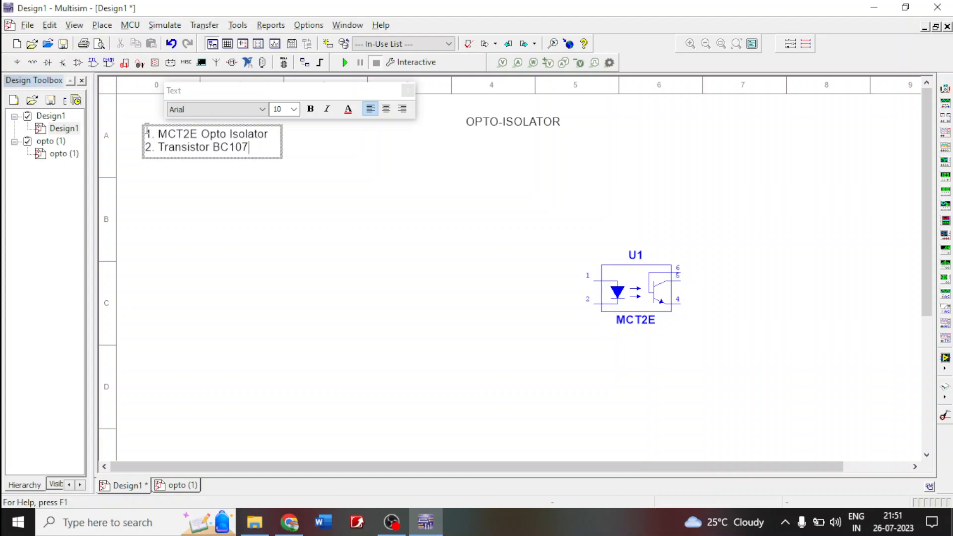
- Add the third parts list line "3. Resistors - 47k, 100k, 220, 33, 1.5k"
key(Return)
text(3. Resis)
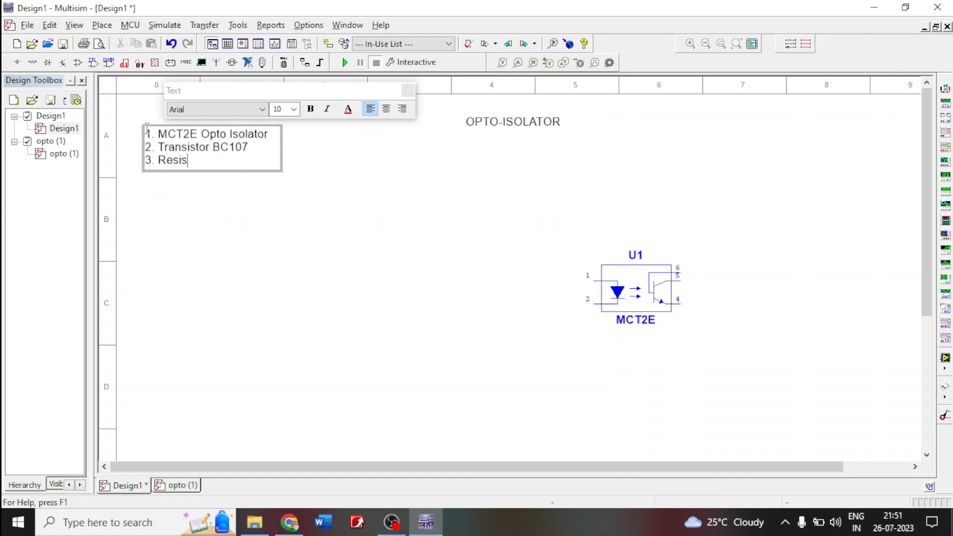
text(tors - 47k, 100k,)
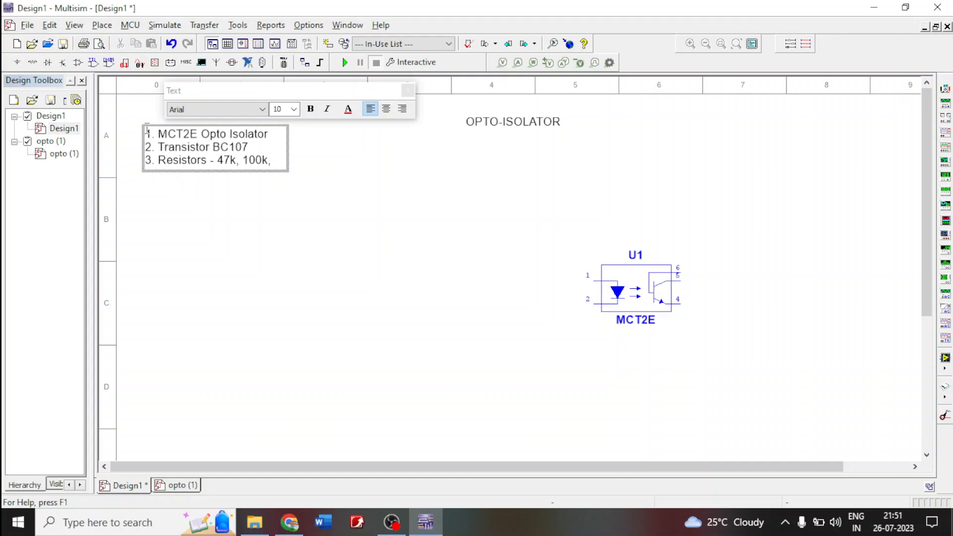
text(220)
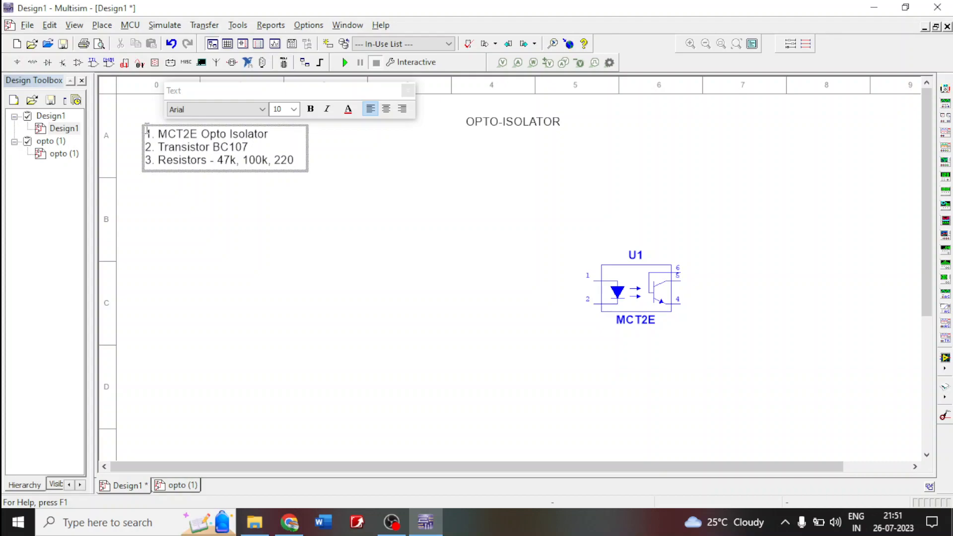
text(, 33)
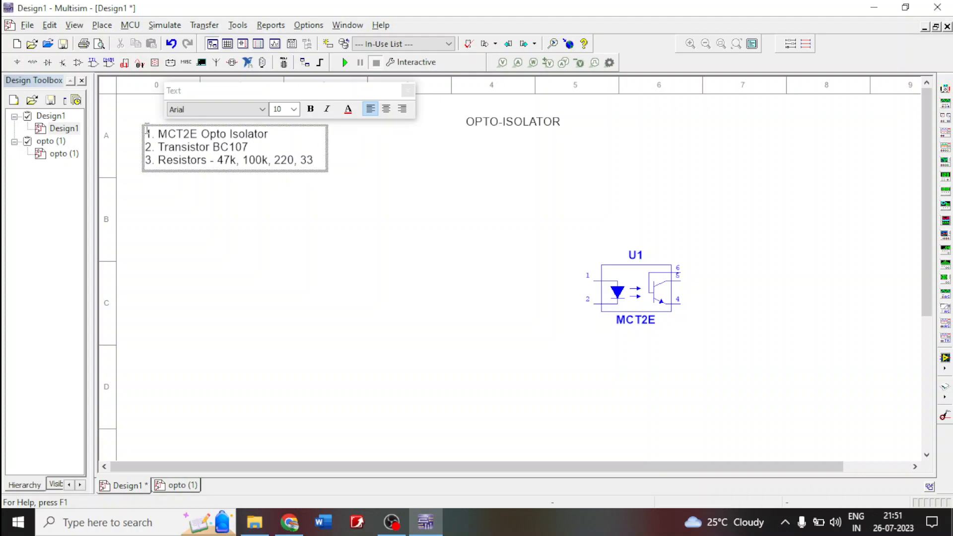
text(, 1.5k)
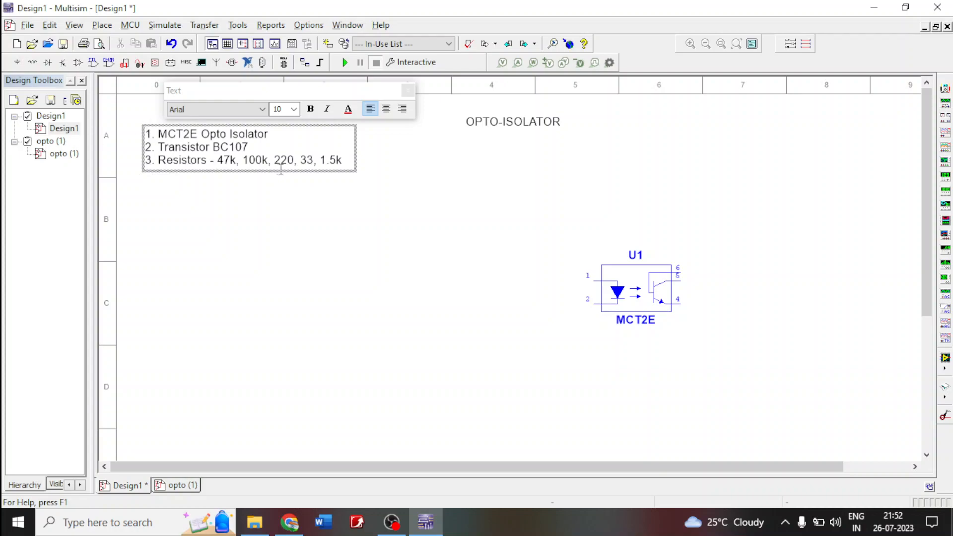
- Add quantity notes to the resistor line of the parts list so it includes "220-2Nos" and "33-Nos"
click(294, 161)
text(, 220-2)
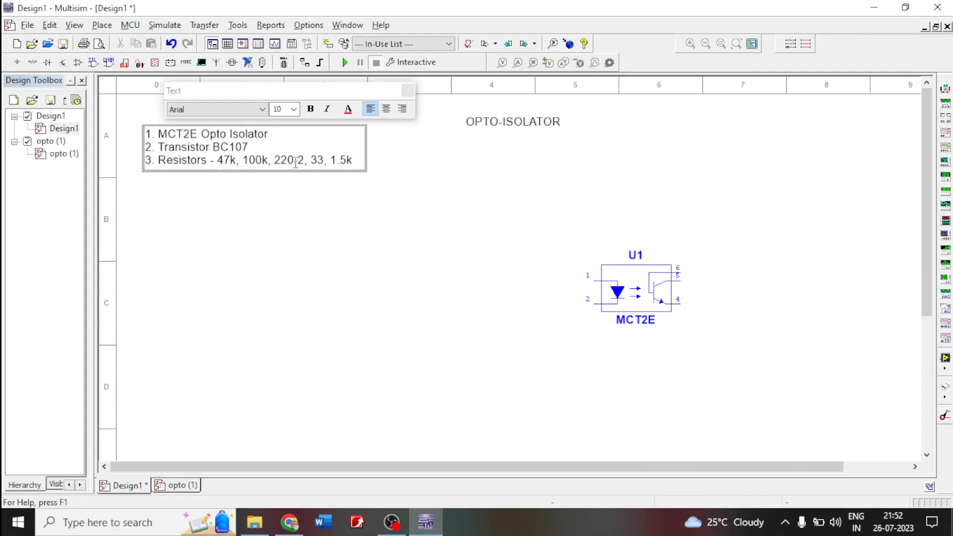
text(Nos)
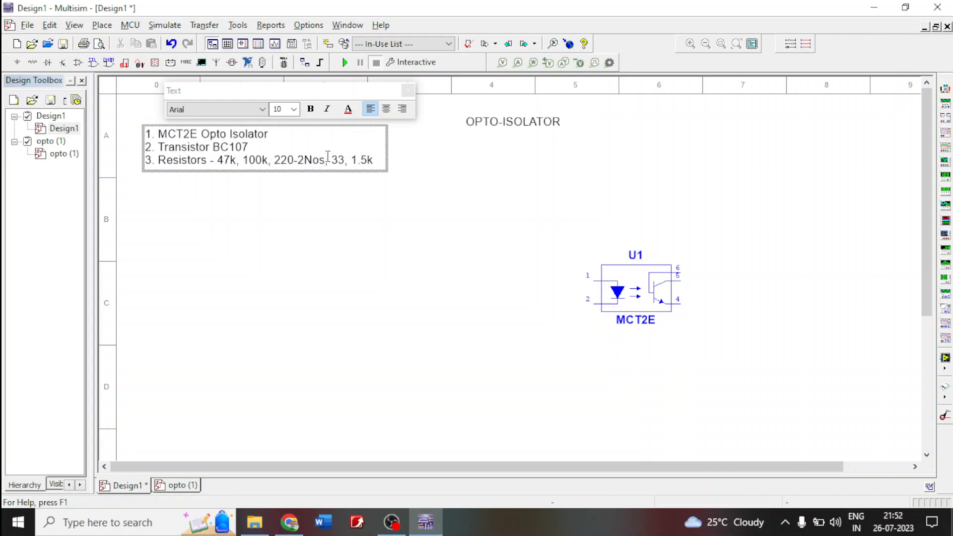
click(346, 160)
text(, 33-)
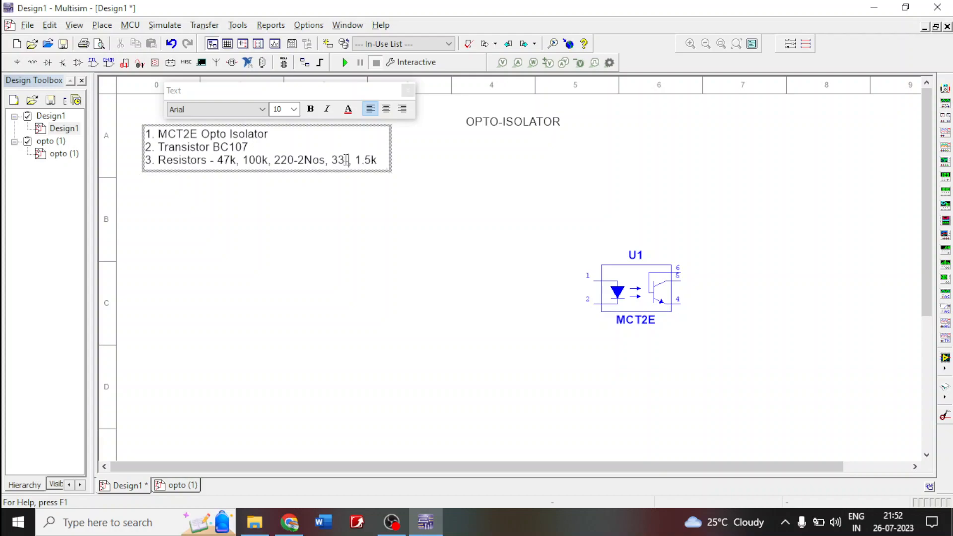
text(Nos)
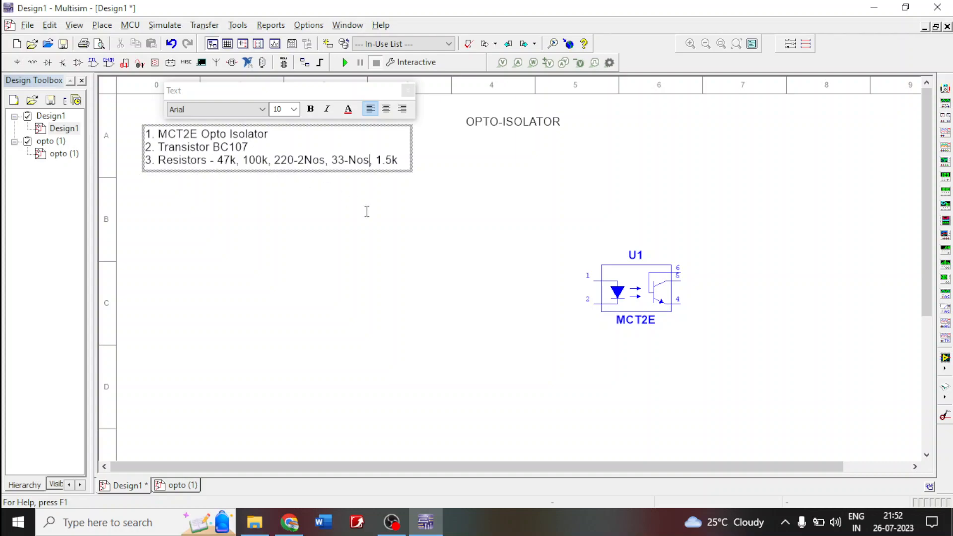
- Add the fourth parts list line "4. VCC and Gnd" and move the list closer to the sheet's upper-left corner
click(399, 160)
key(Return)
text(4)
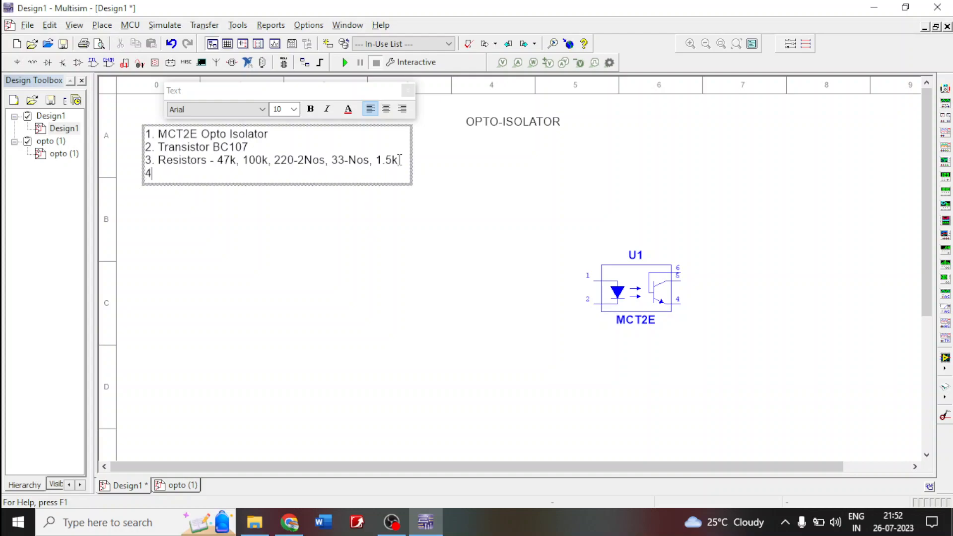
text(. VCC and Gnd)
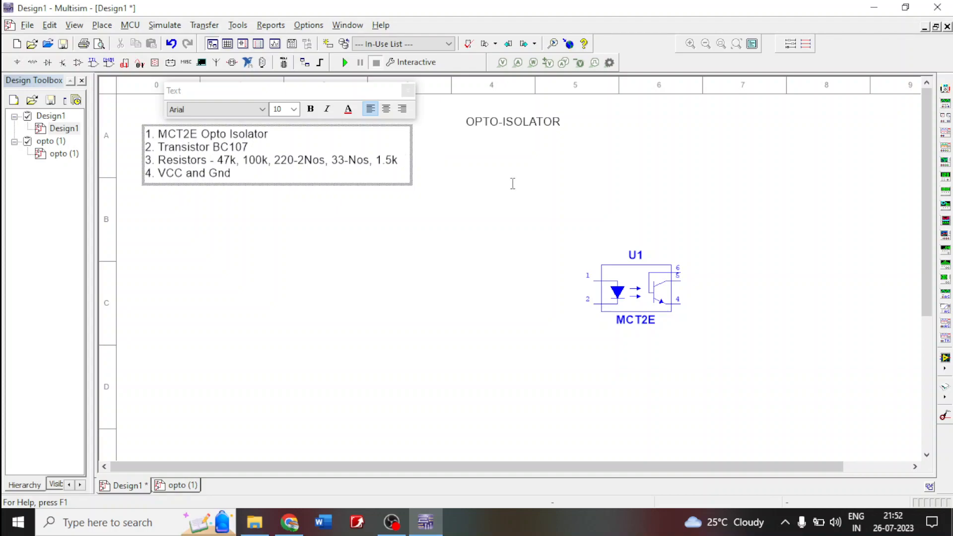
click(513, 184)
drag(226, 159, 211, 135)
click(297, 263)
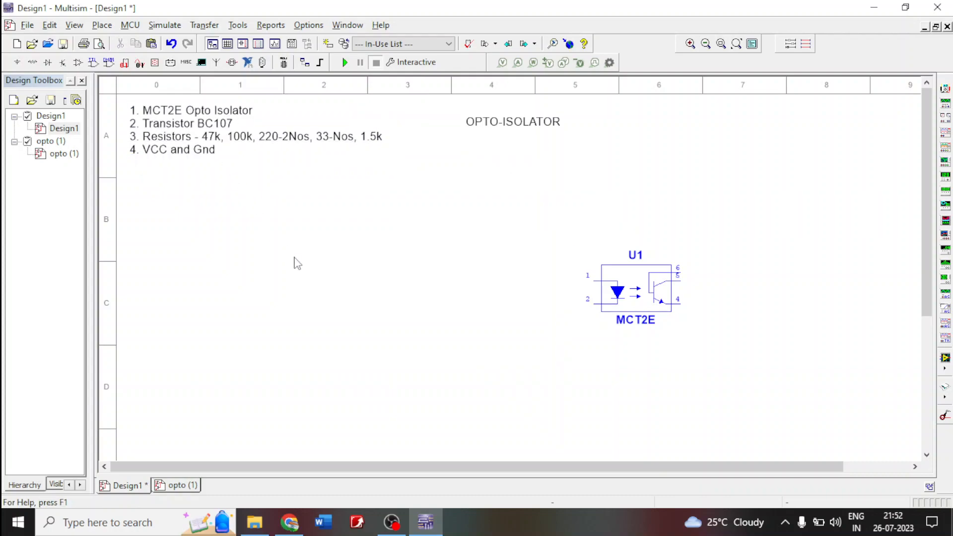
- Place a BC107BP NPN transistor on the sheet, well to the left of the MCT2E
click(62, 62)
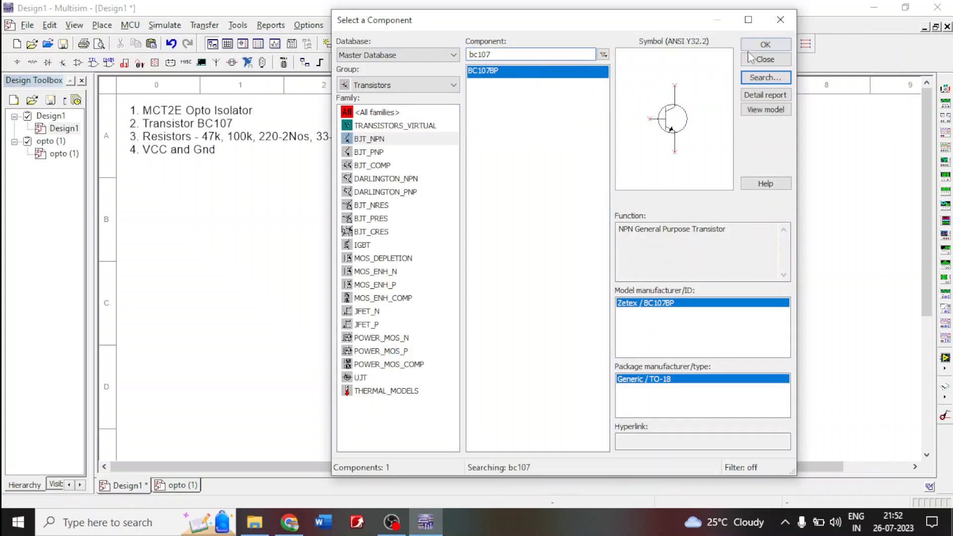
click(766, 45)
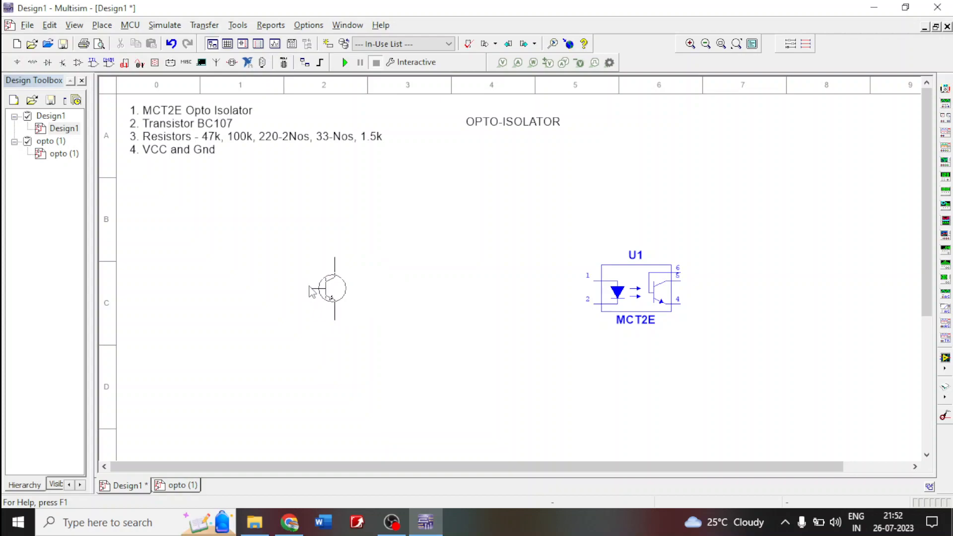
click(305, 286)
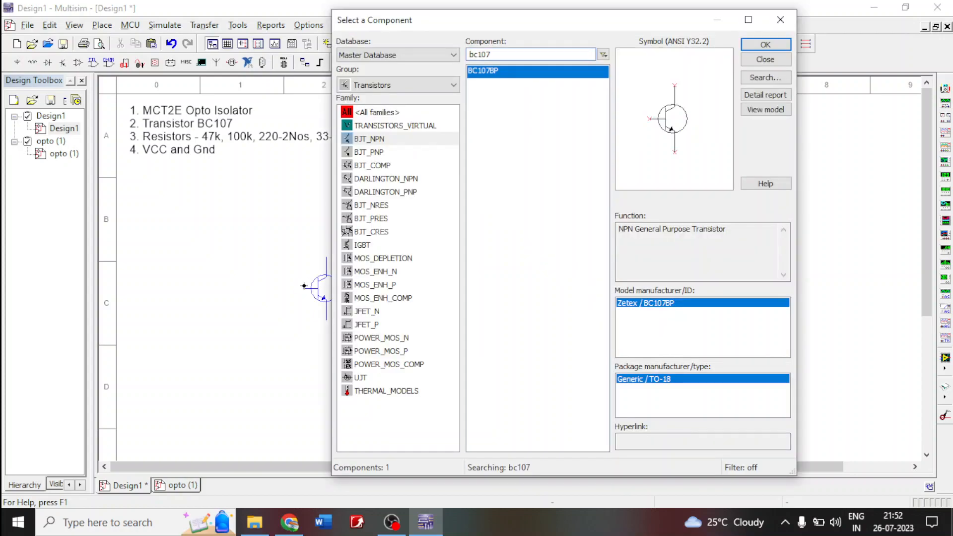
- Place a horizontal 220k resistor from the Basic group to the left of the transistor's base
click(436, 91)
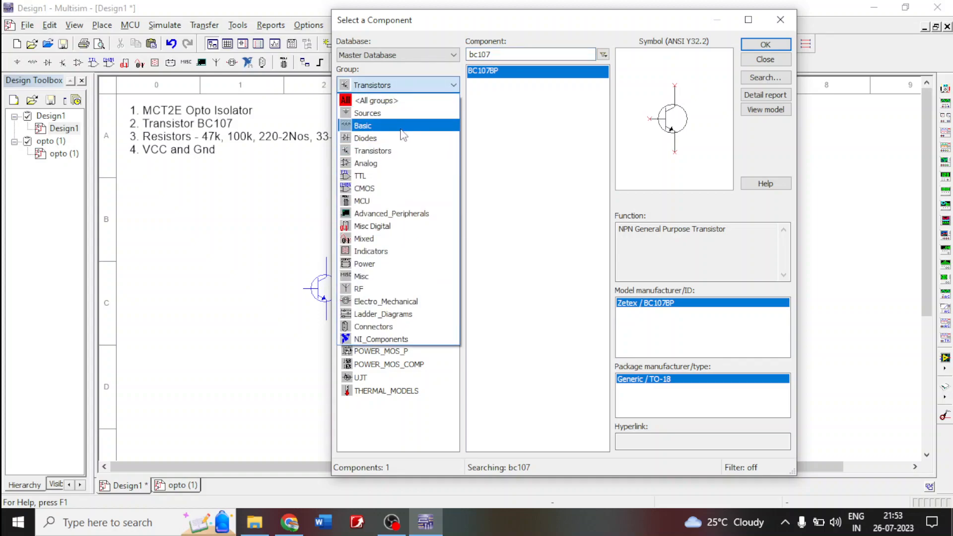
click(422, 124)
click(766, 45)
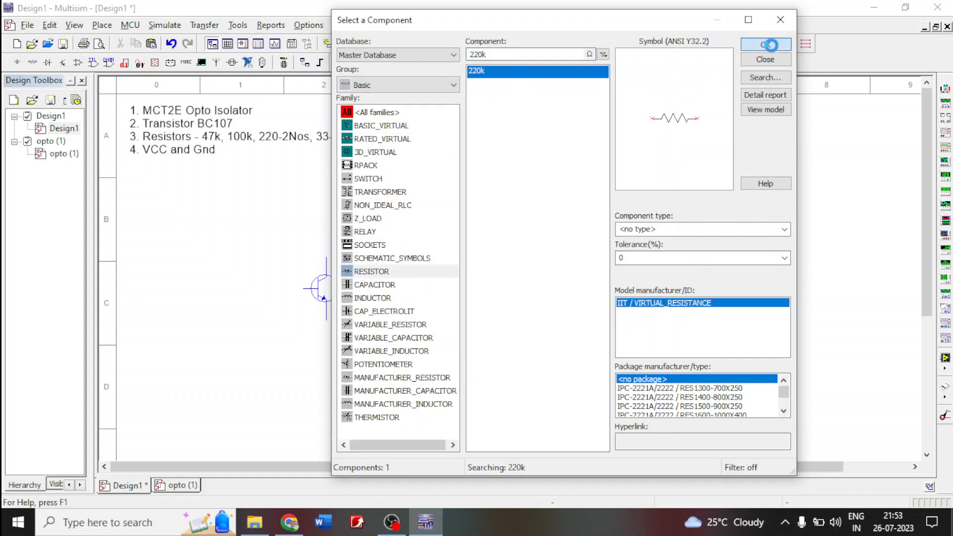
click(194, 291)
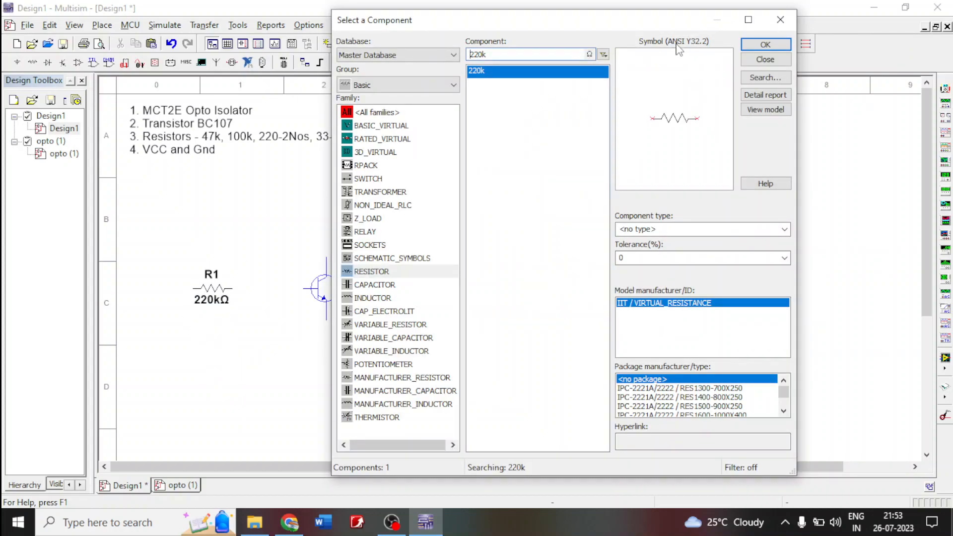
- Place a second 220k resistor, rotated to vertical, below and left of the transistor's base
click(766, 44)
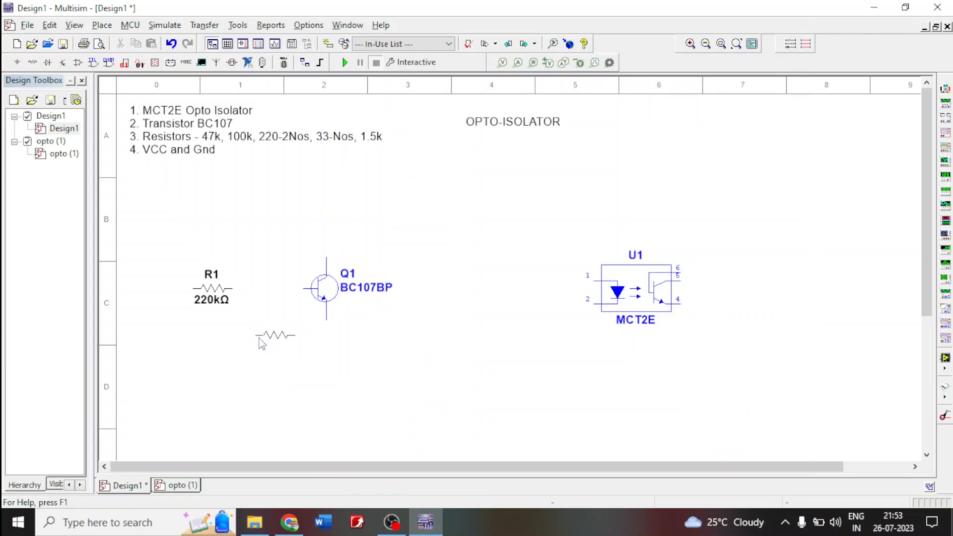
key(ctrl+r)
click(262, 312)
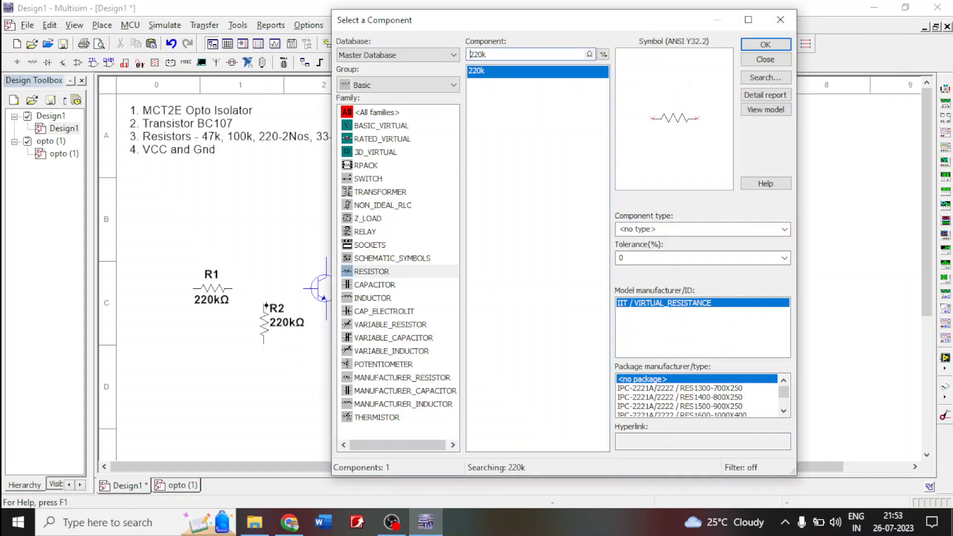
- Try to place a third 220k resistor, rotated to vertical, above the transistor's collector
click(759, 45)
key(ctrl+r)
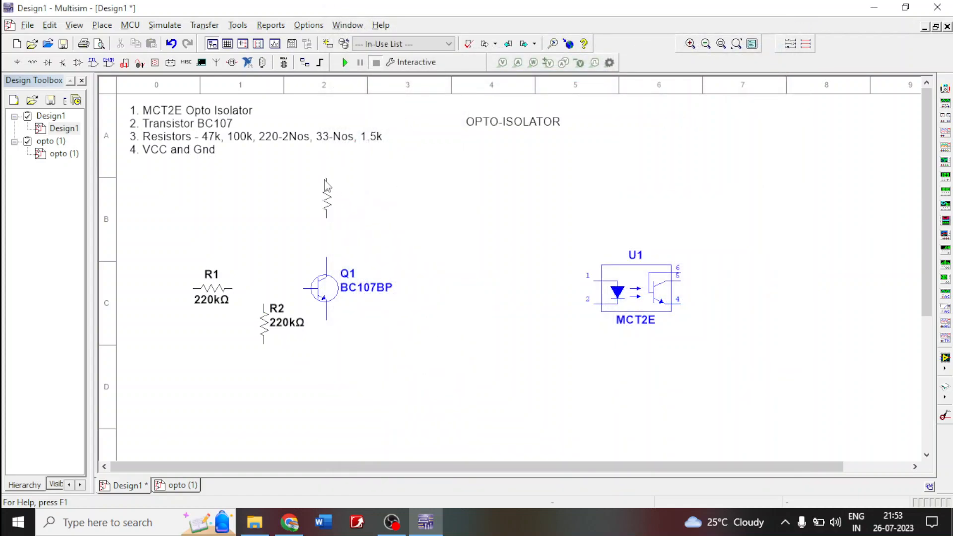
click(326, 184)
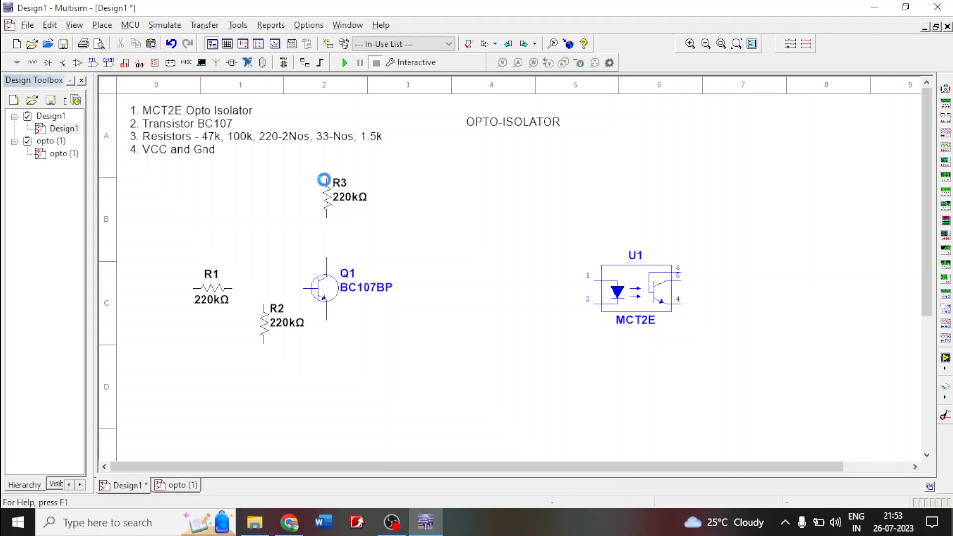
click(757, 46)
key(ctrl+r)
key(ctrl+z)
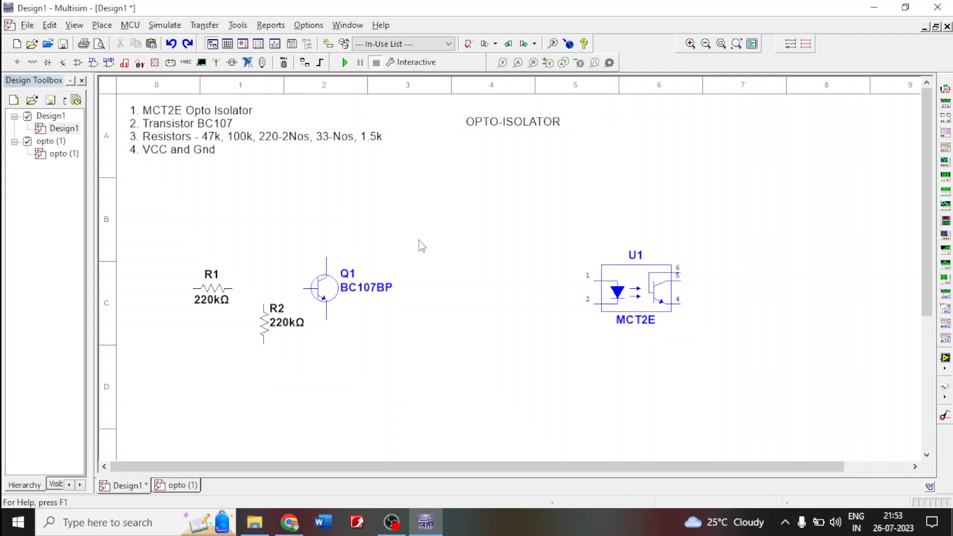
- Place a vertical 220k resistor above the transistor's collector and a horizontal 220k resistor to the transistor's upper right
click(33, 62)
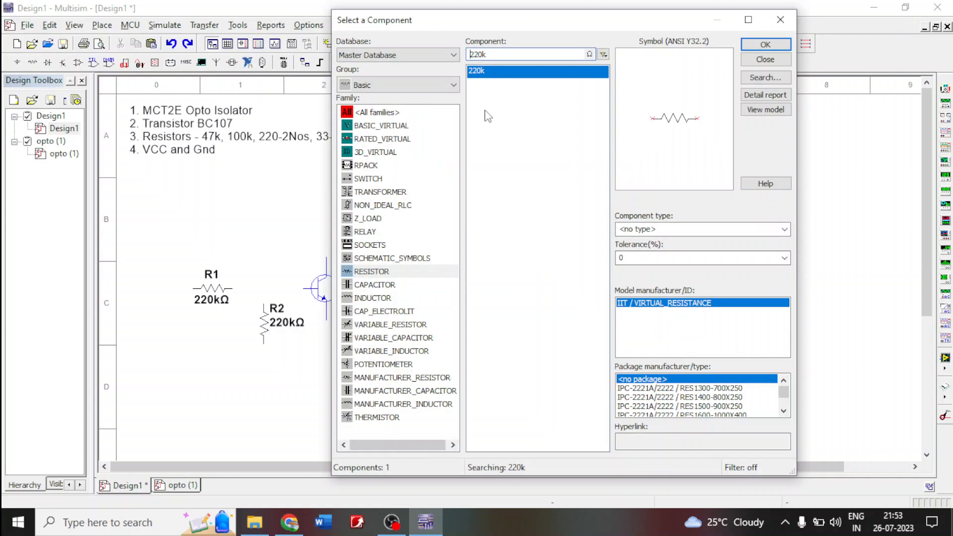
click(760, 50)
key(ctrl+r)
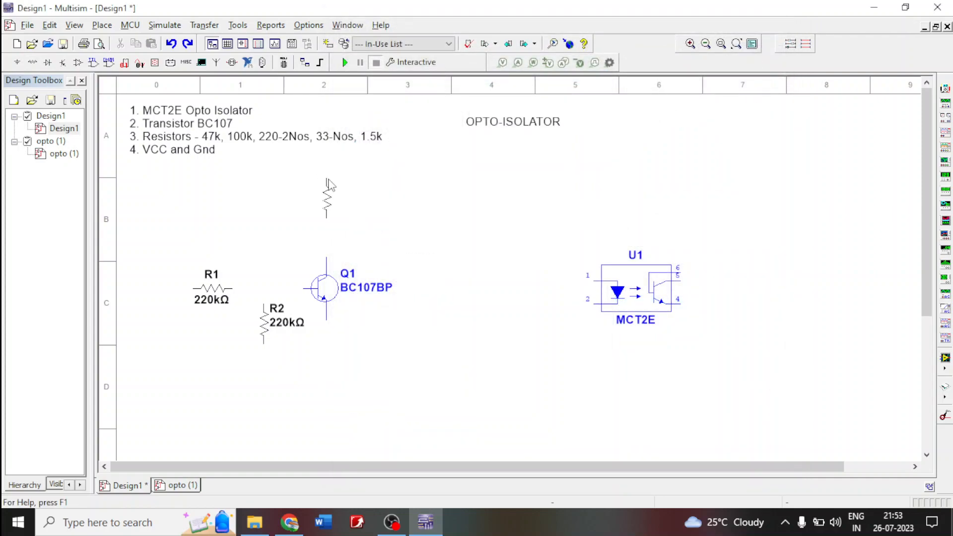
click(329, 185)
click(761, 47)
click(366, 247)
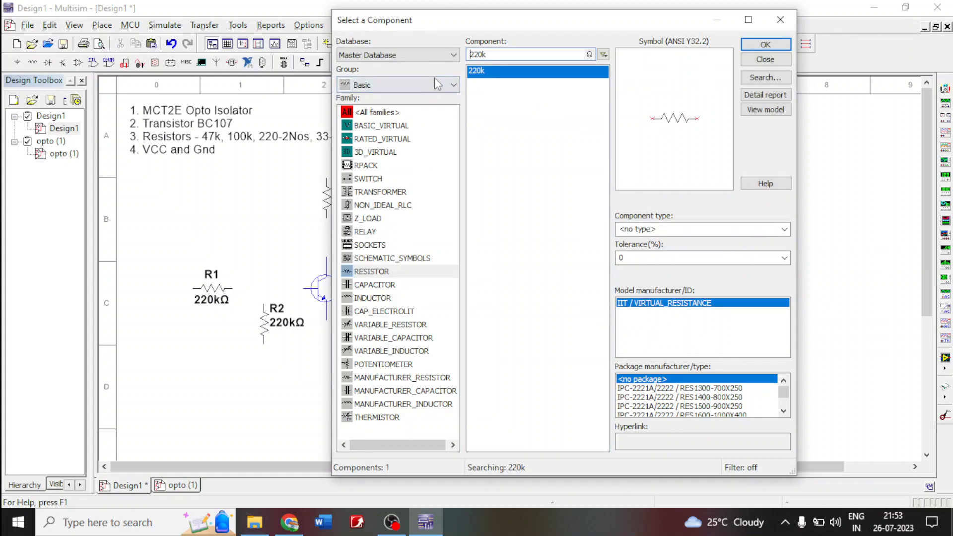
- Place an LED_blue from the Diodes group's LED family to the right of the transistor
click(445, 86)
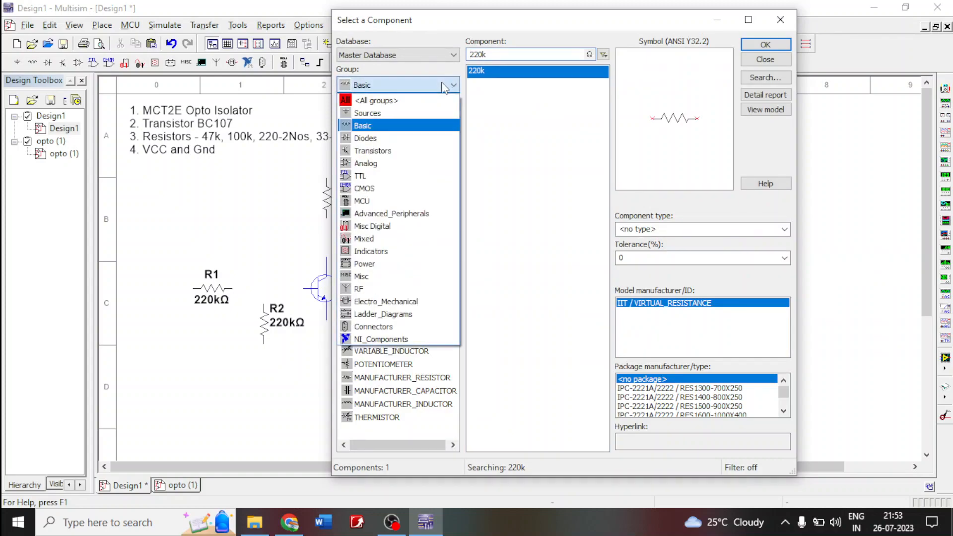
click(395, 142)
click(367, 182)
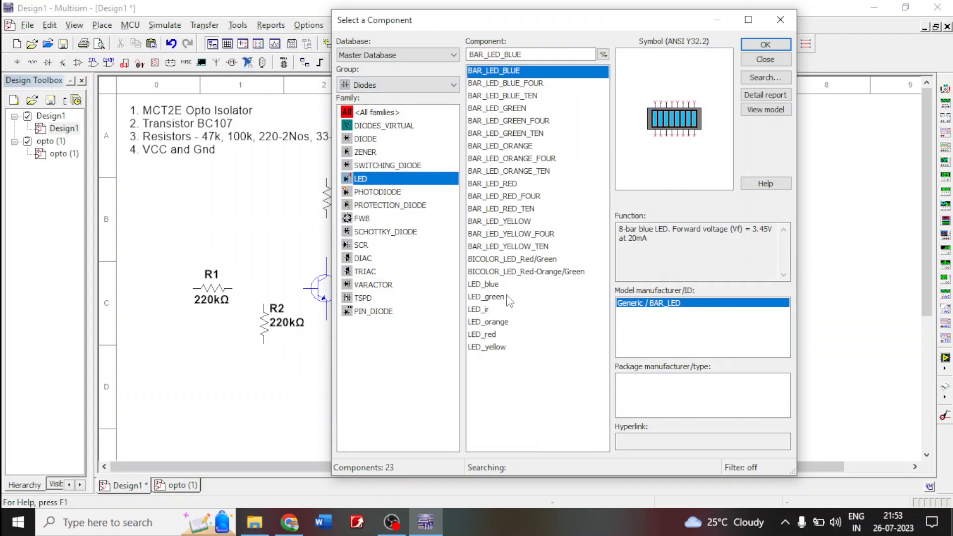
click(495, 286)
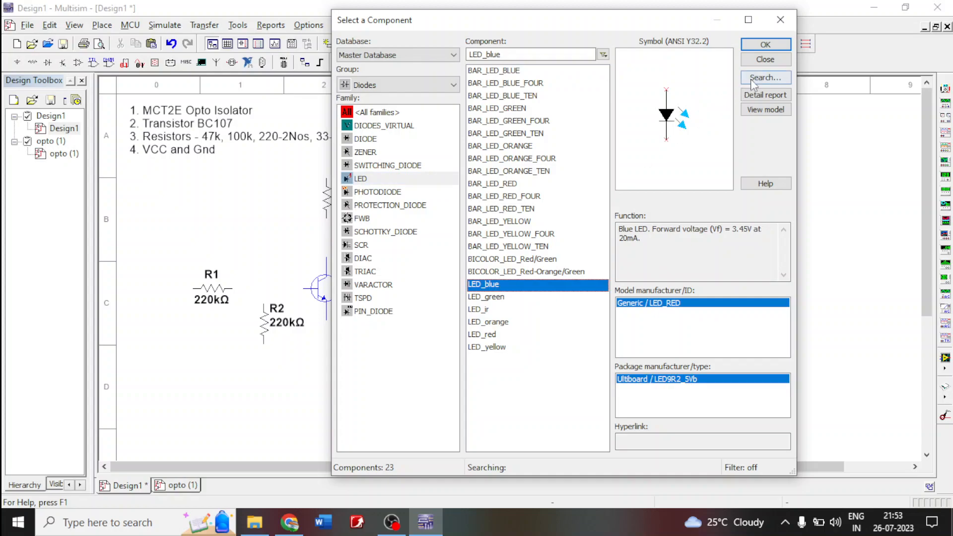
click(773, 45)
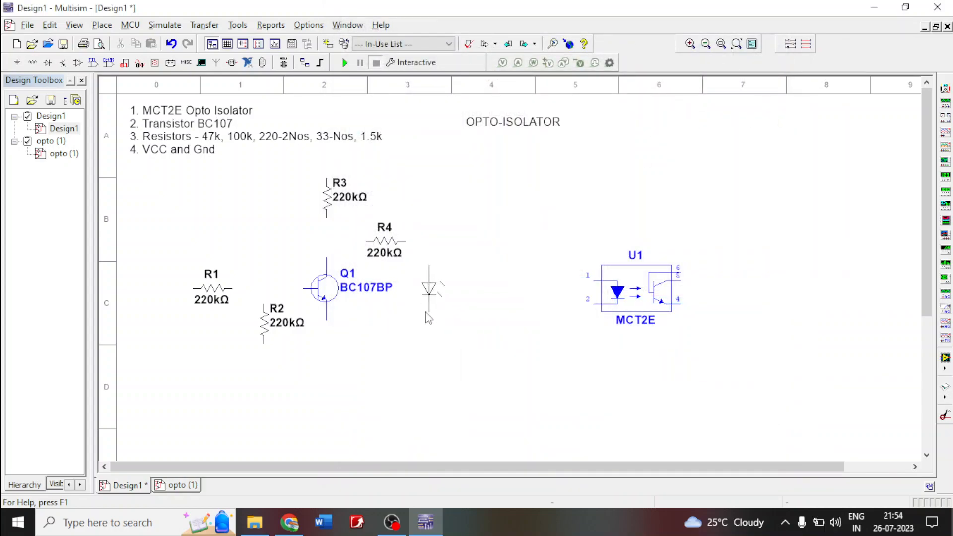
click(428, 308)
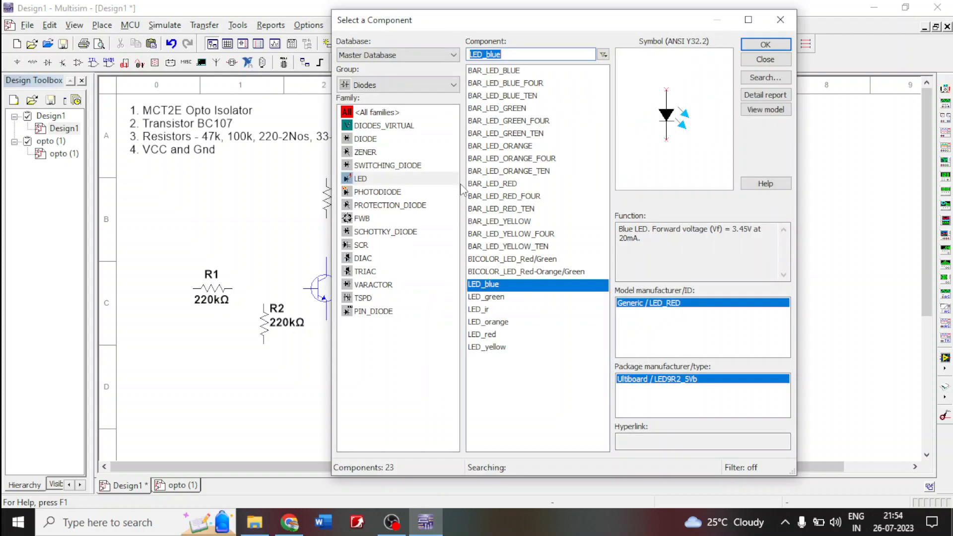
- Place a second LED_blue to the right of the MCT2E
click(400, 85)
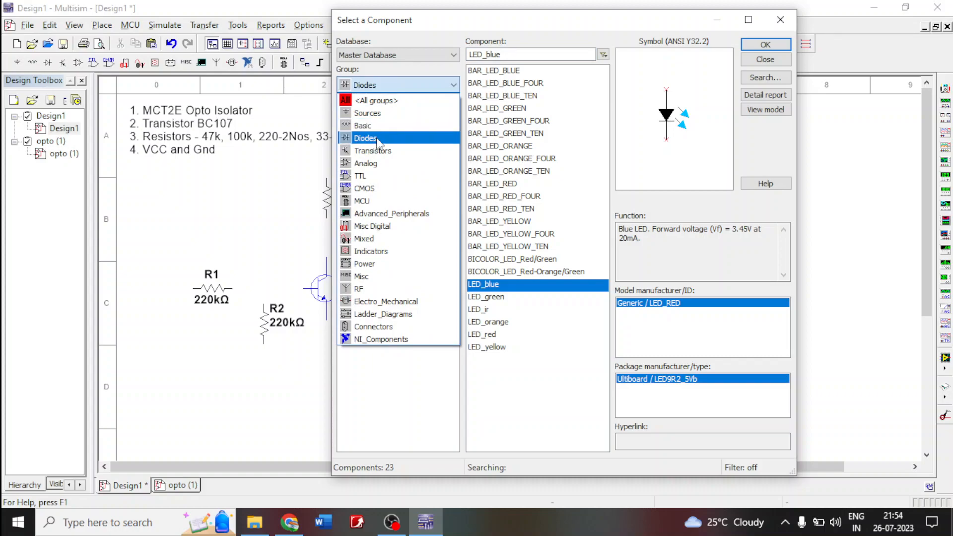
click(381, 137)
click(772, 43)
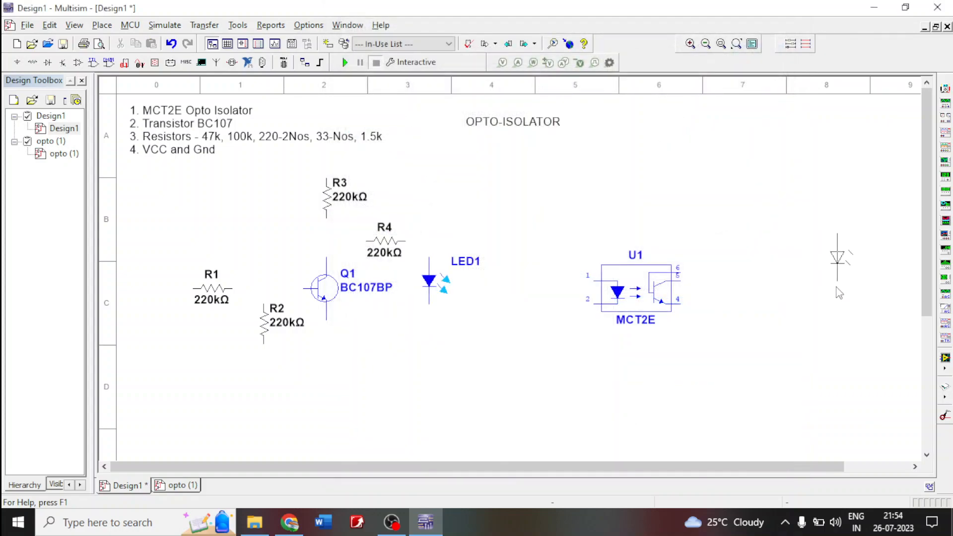
click(830, 314)
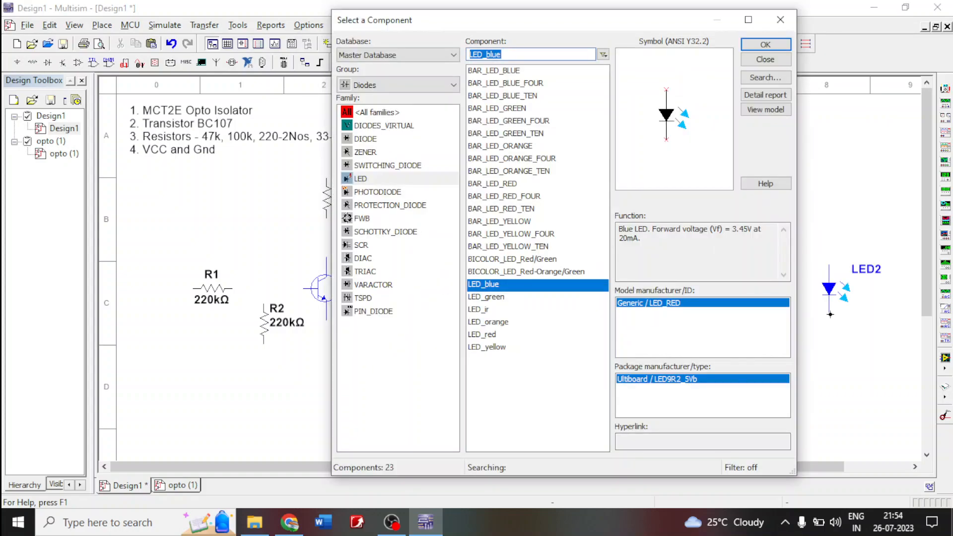
- Place a horizontal 220k resistor between the first LED and the MCT2E, level with resistor R4
click(447, 85)
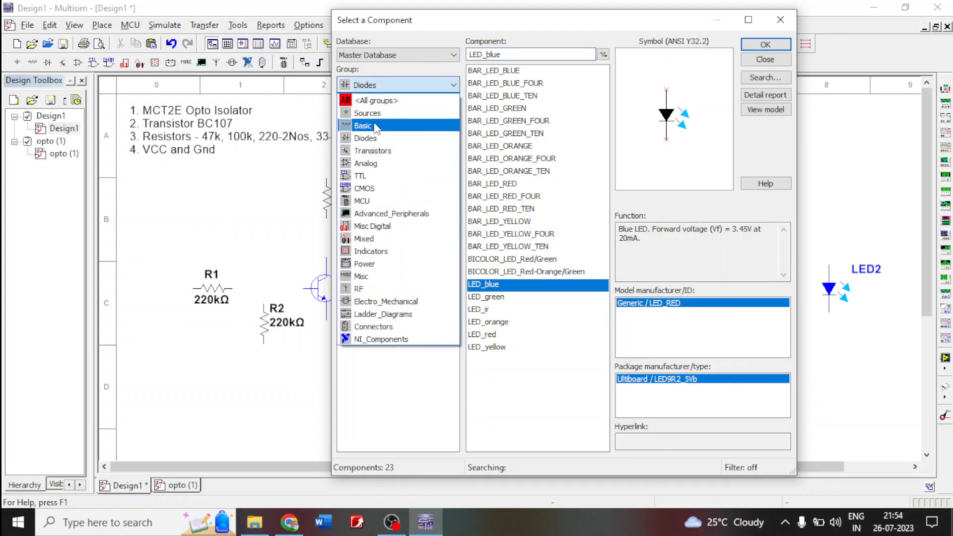
click(375, 127)
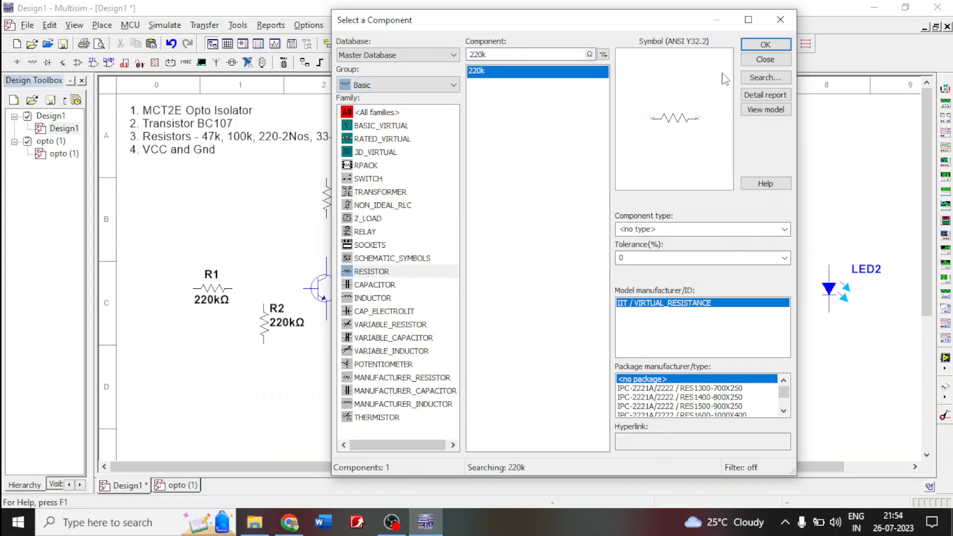
click(766, 45)
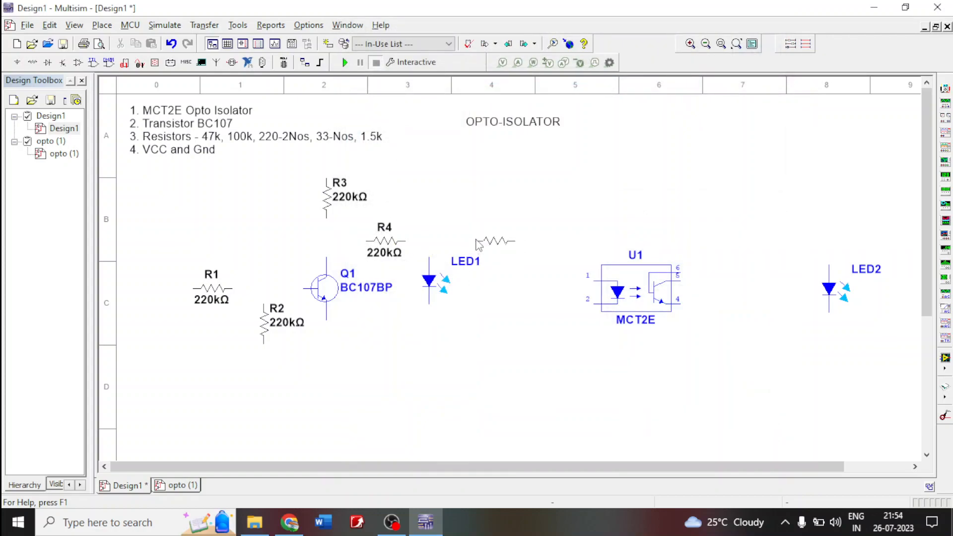
click(476, 239)
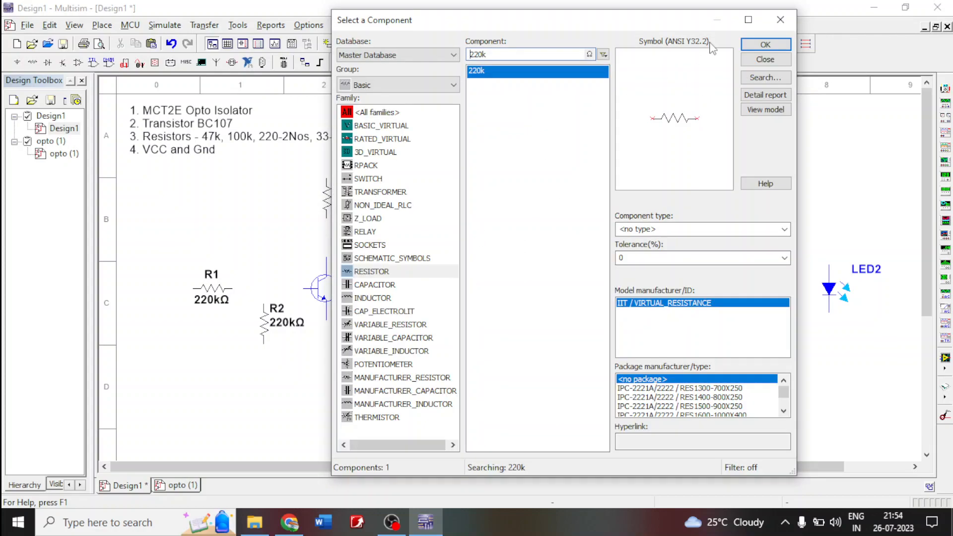
- Place another 220k resistor, rotated to vertical, to the upper right of the MCT2E
click(768, 47)
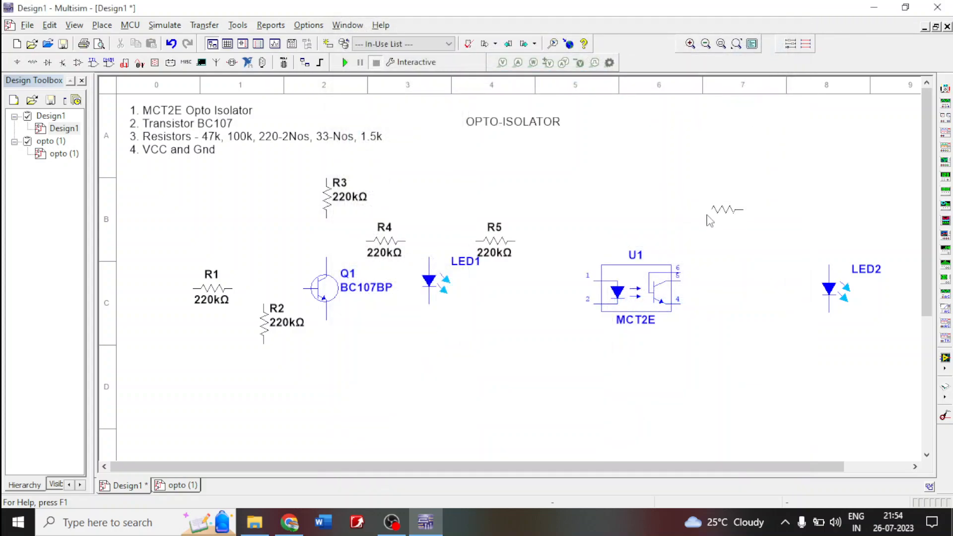
key(ctrl+r)
key(Escape)
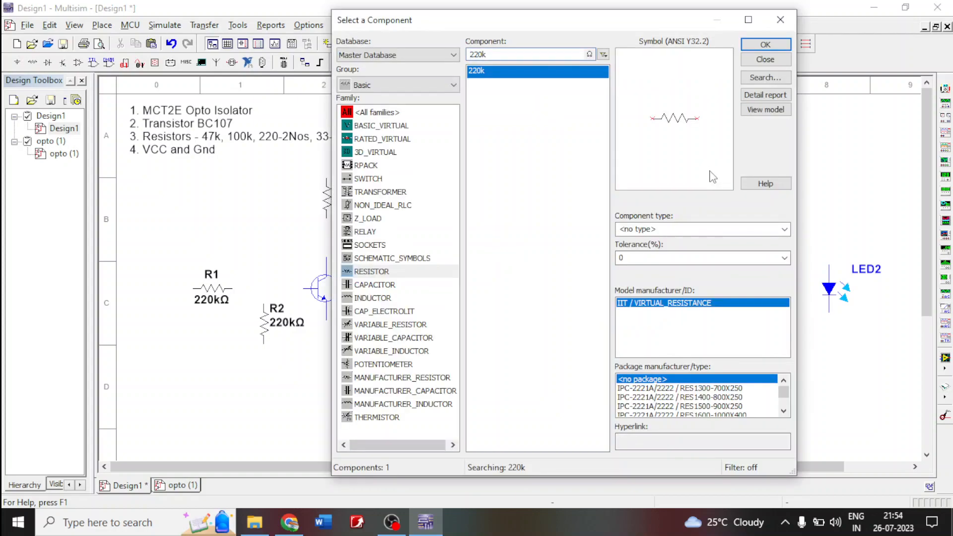
- Place a horizontal 220k resistor between the MCT2E and the second LED
click(766, 44)
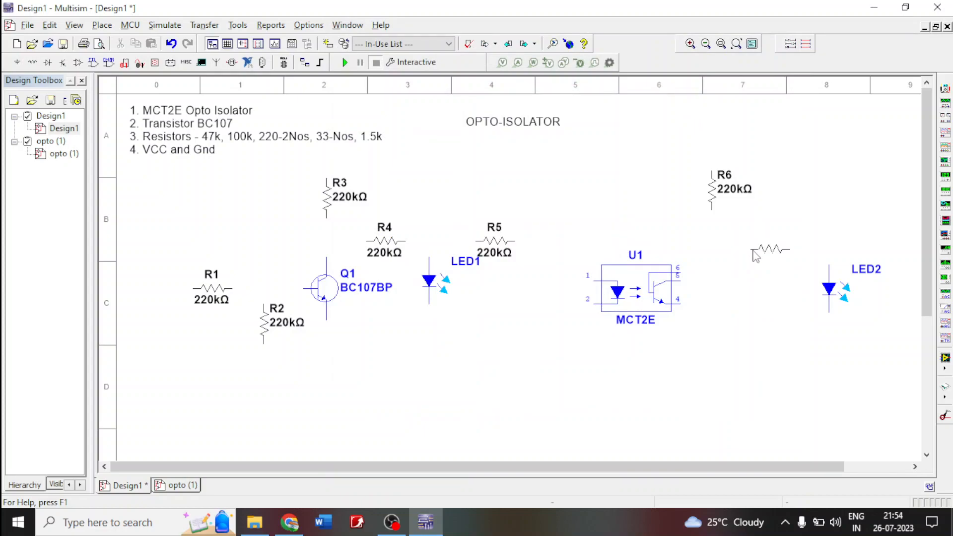
click(752, 250)
click(778, 24)
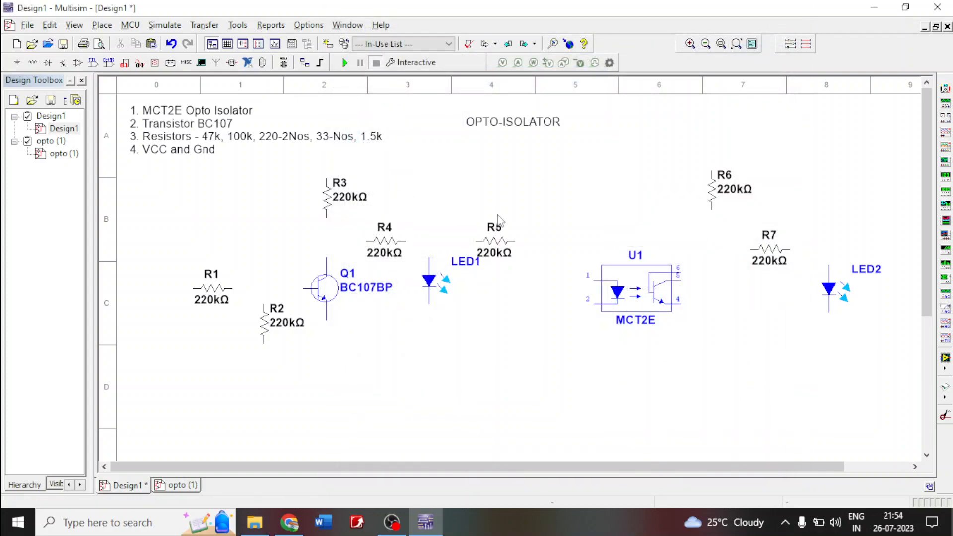
- Move the parts list text into the upper left corner of the sheet, just inside the border
click(152, 130)
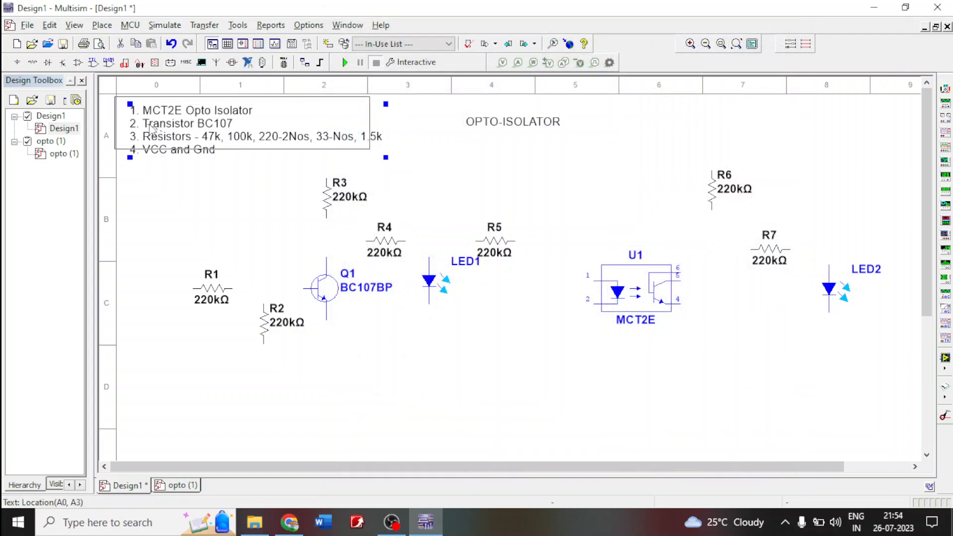
drag(151, 128, 136, 121)
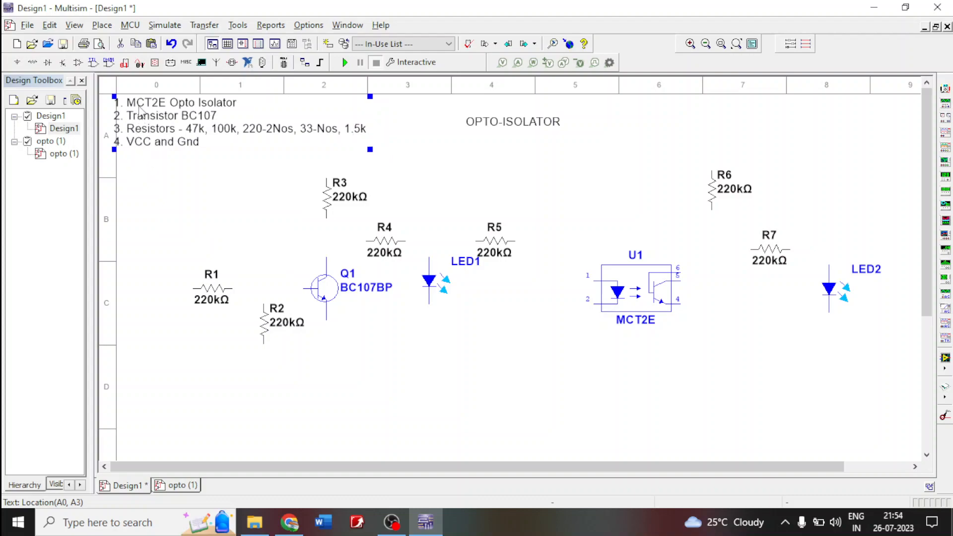
key(Right)
key(Right)
key(Right)
key(Right)
key(Right)
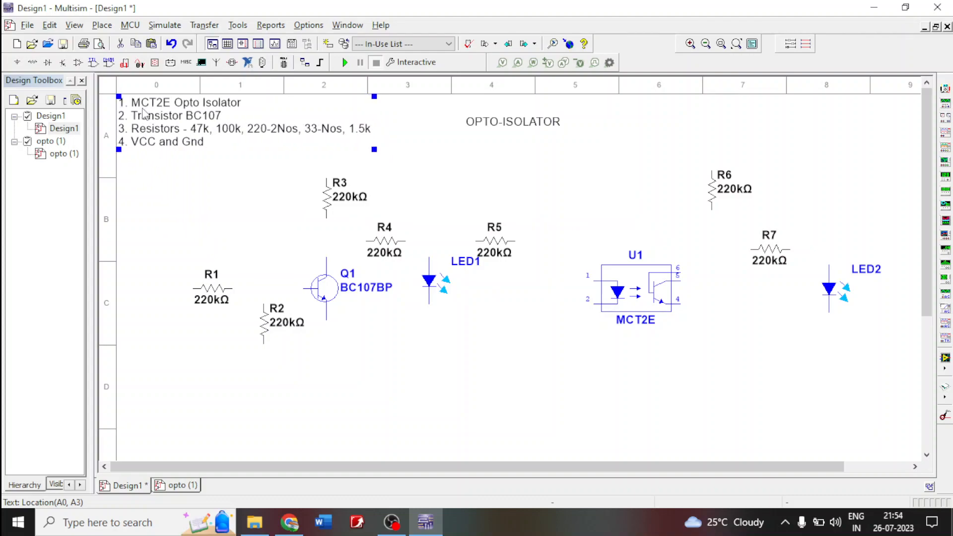
click(215, 233)
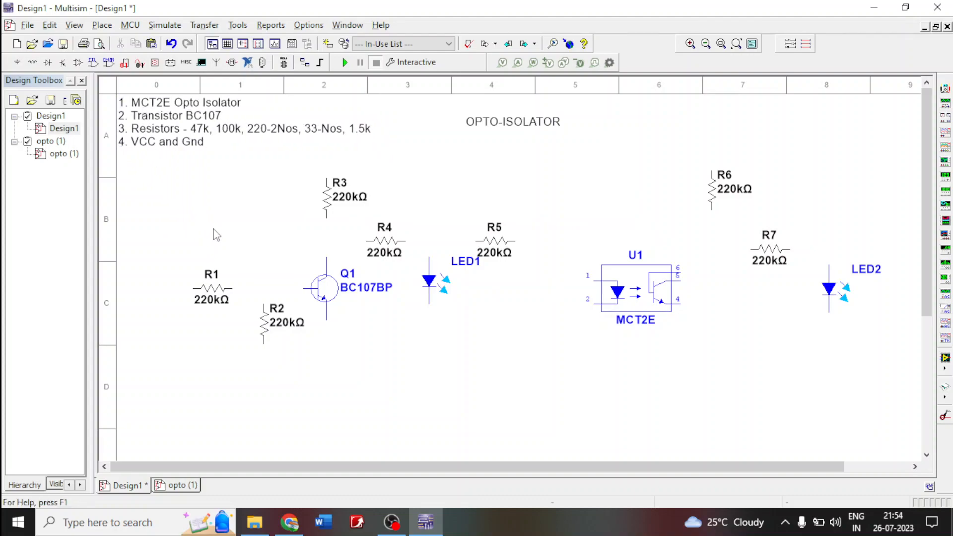
- Place two GROUND symbols from the power sources: one below transistor Q1, the other below and between the MCT2E and LED2
click(18, 62)
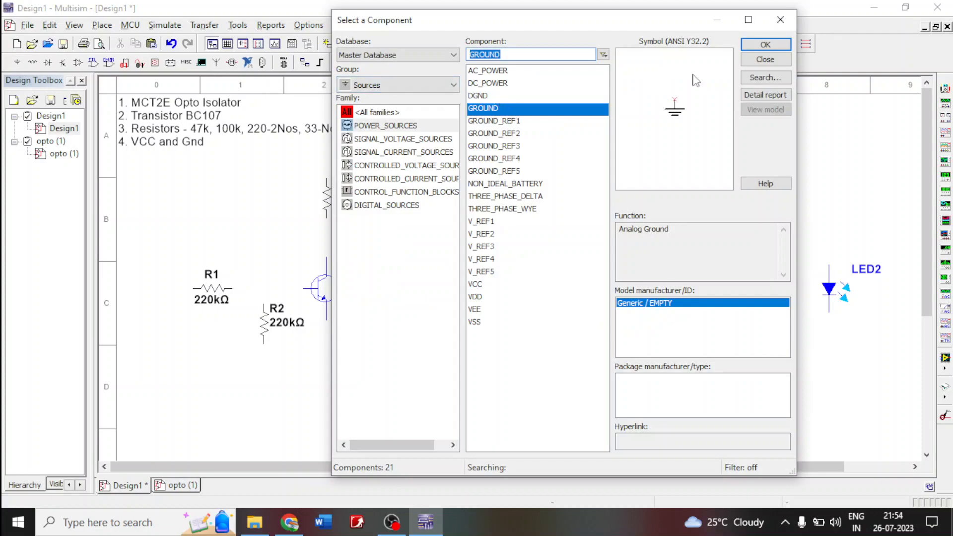
click(765, 44)
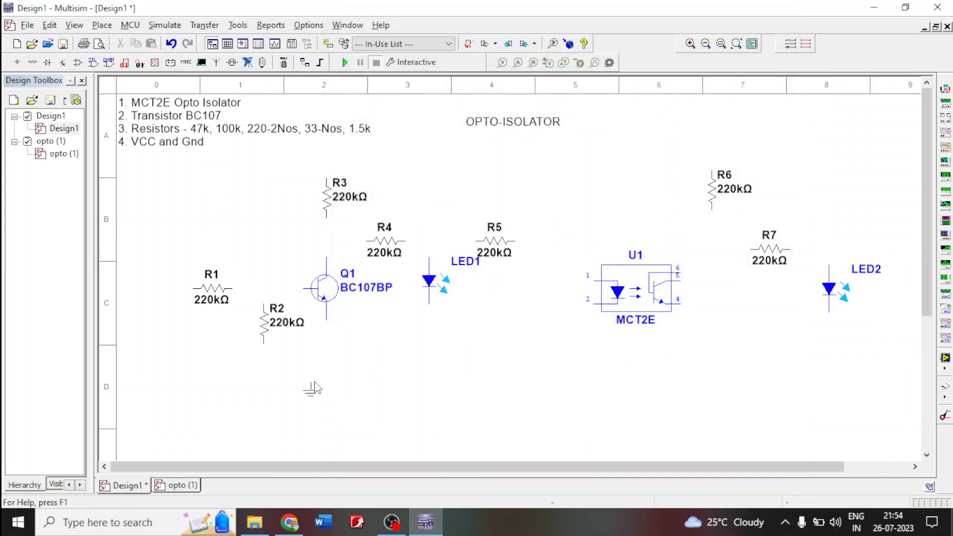
click(325, 397)
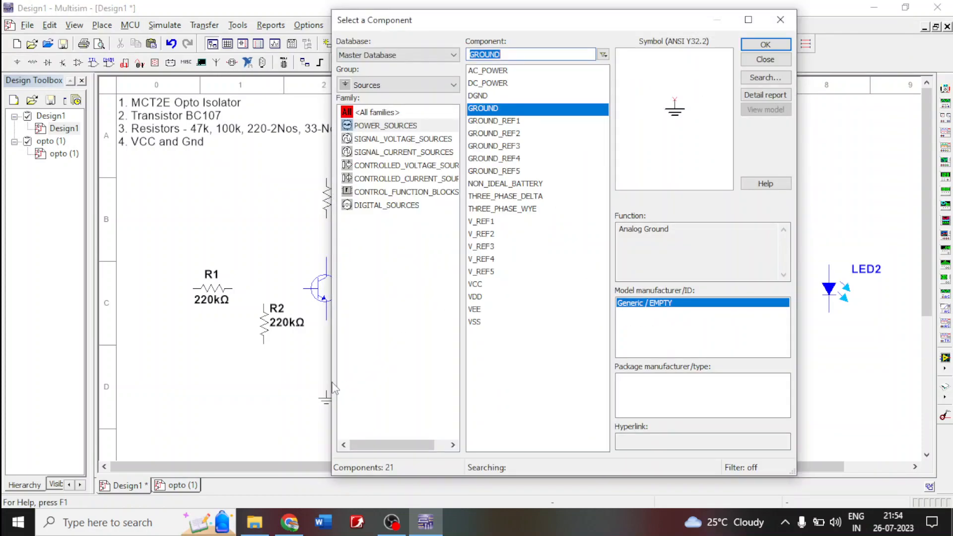
click(776, 45)
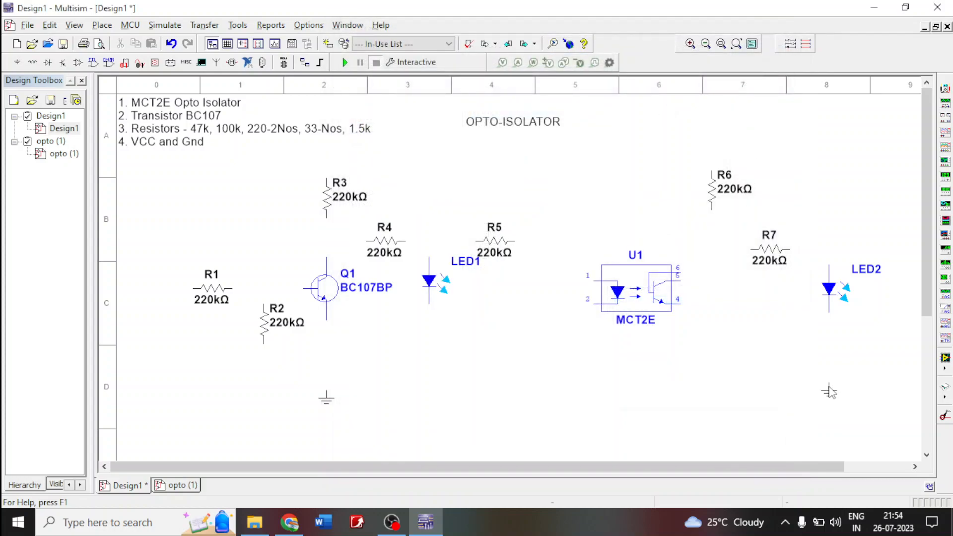
click(777, 398)
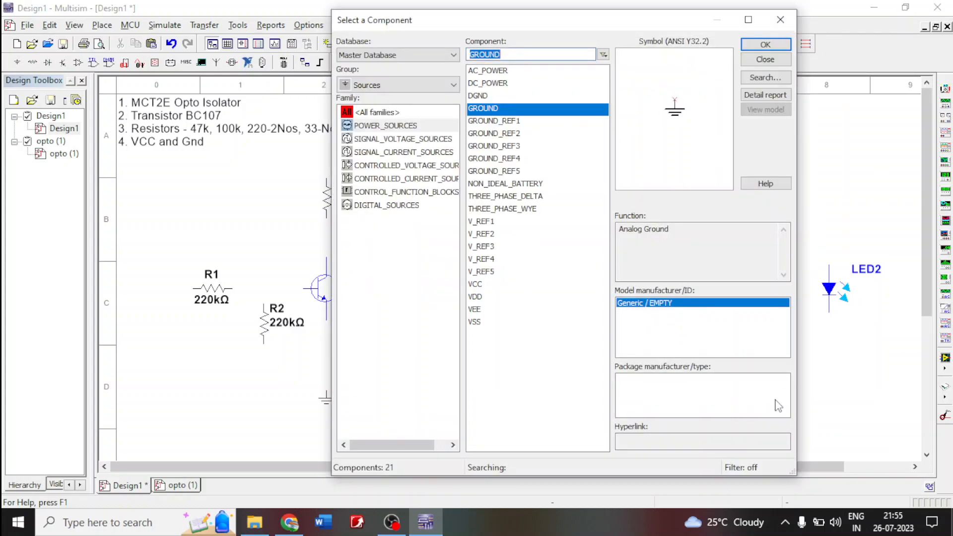
- Place two VCC supplies from the power sources, one above resistor R3 and one above resistor R6
click(475, 285)
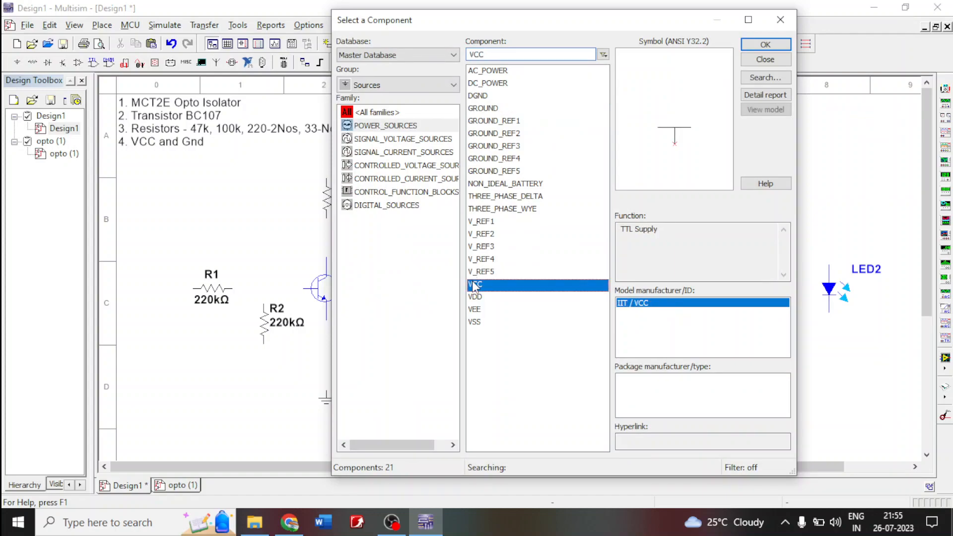
click(766, 45)
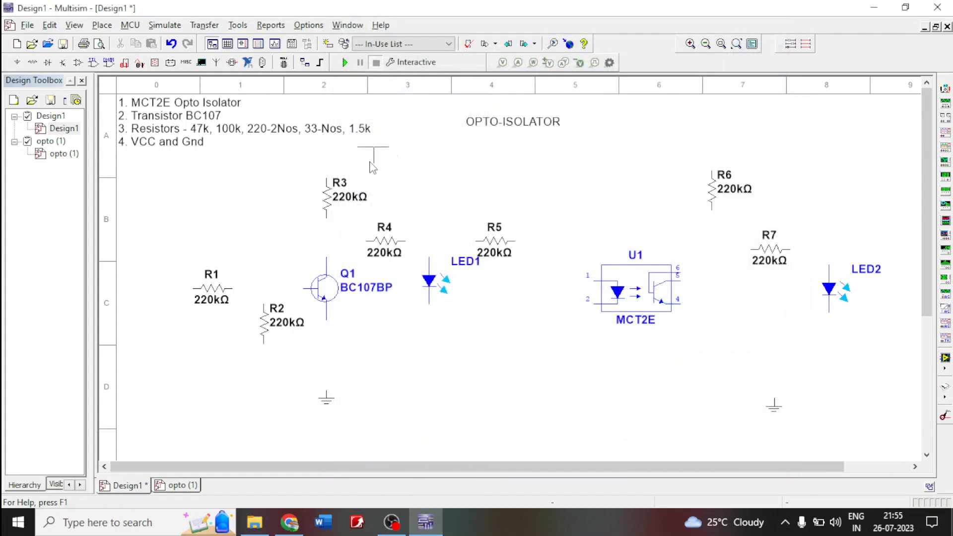
click(322, 160)
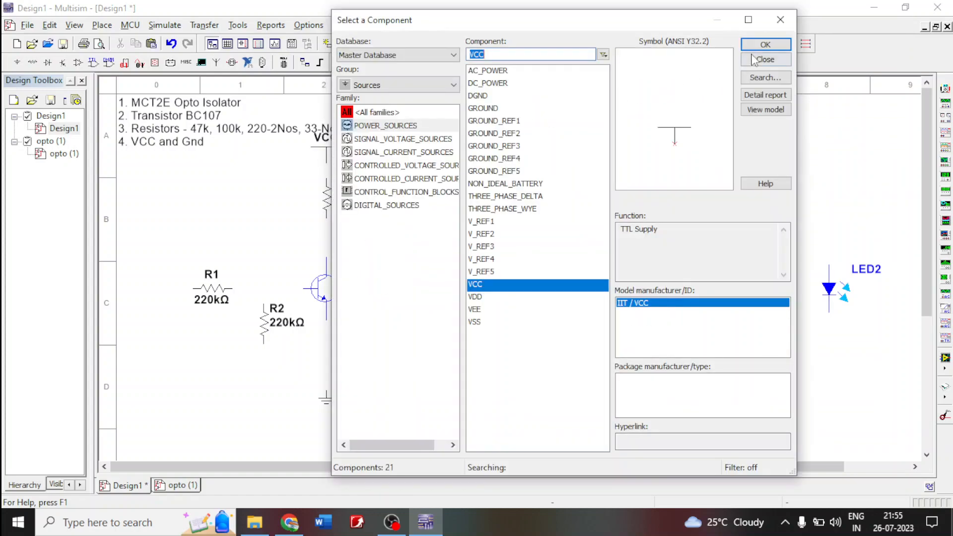
click(765, 44)
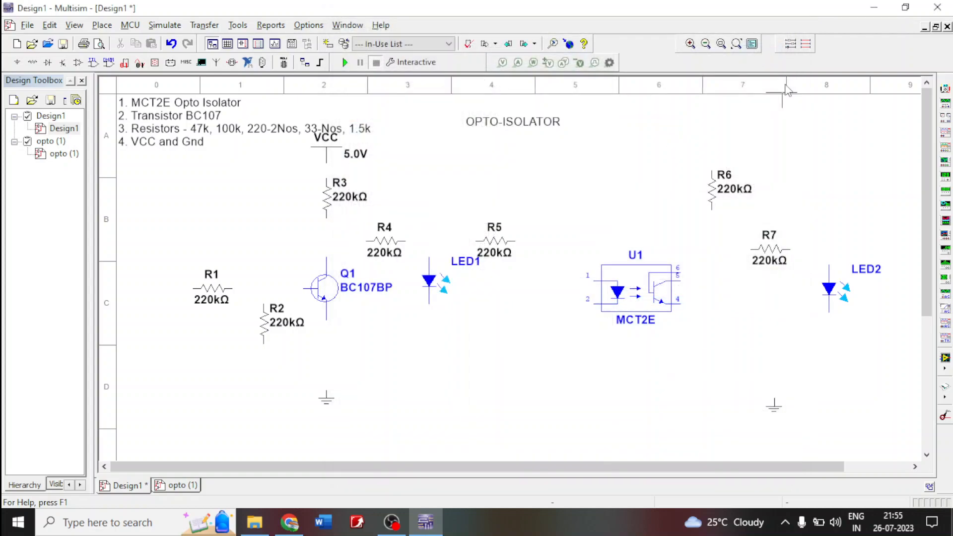
click(710, 144)
click(781, 19)
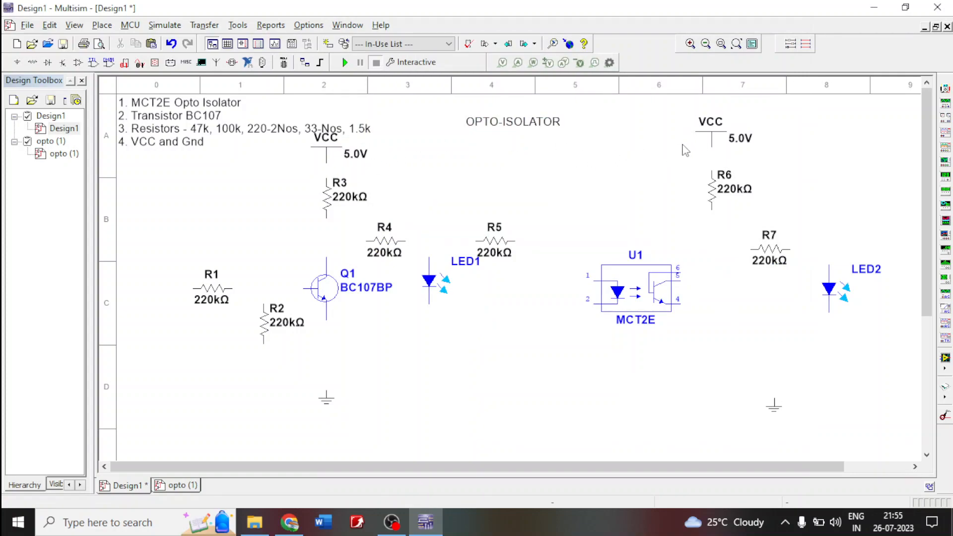
- Try setting the voltage of the VCC supply above R3 to 9.0 V, and undo the change
double_click(361, 156)
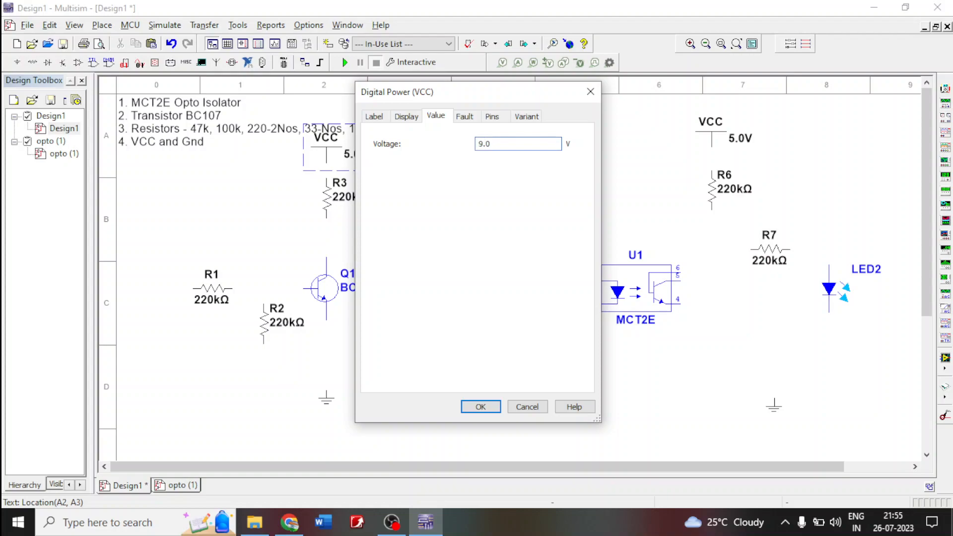
text(9)
key(Return)
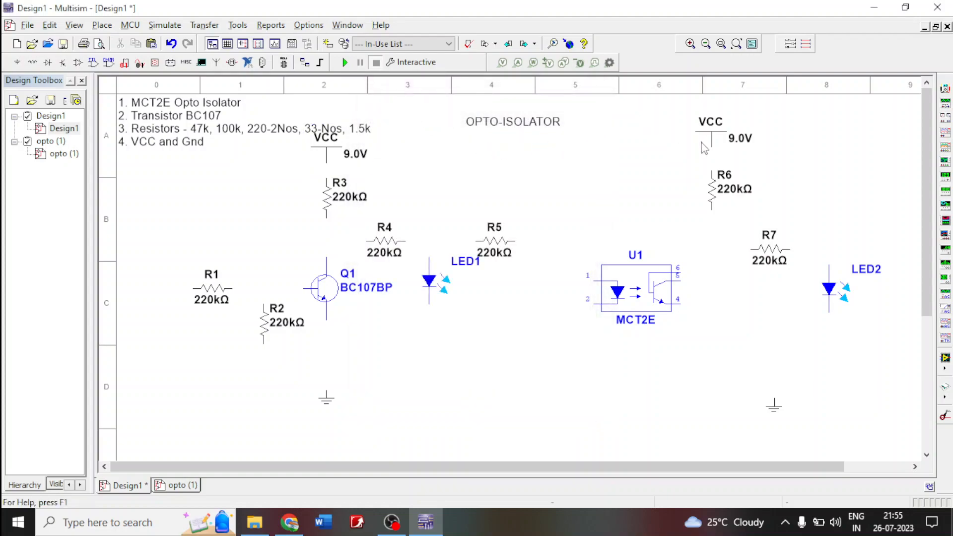
key(ctrl+z)
- Rename the supply above R6 to VCC1 without renaming the other connected VCC connectors
double_click(715, 132)
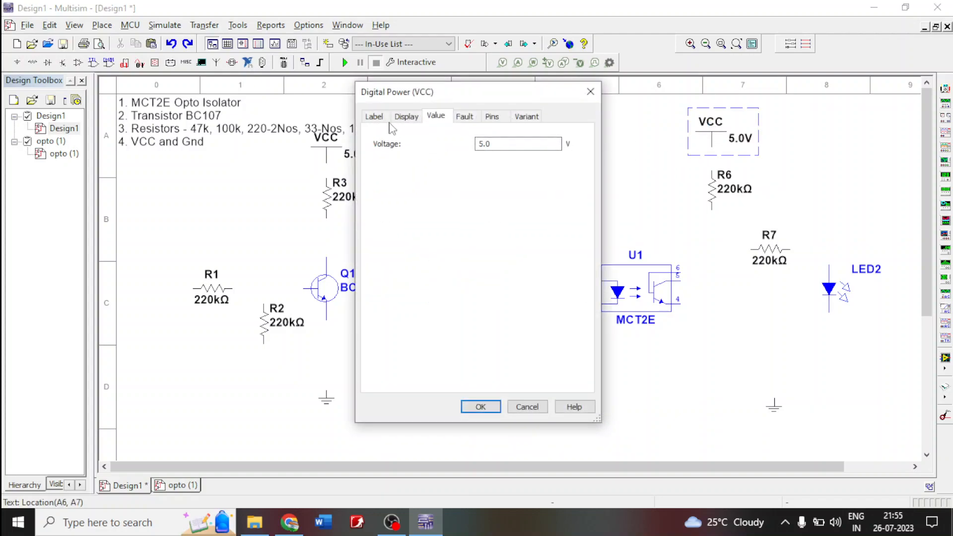
click(374, 117)
click(392, 158)
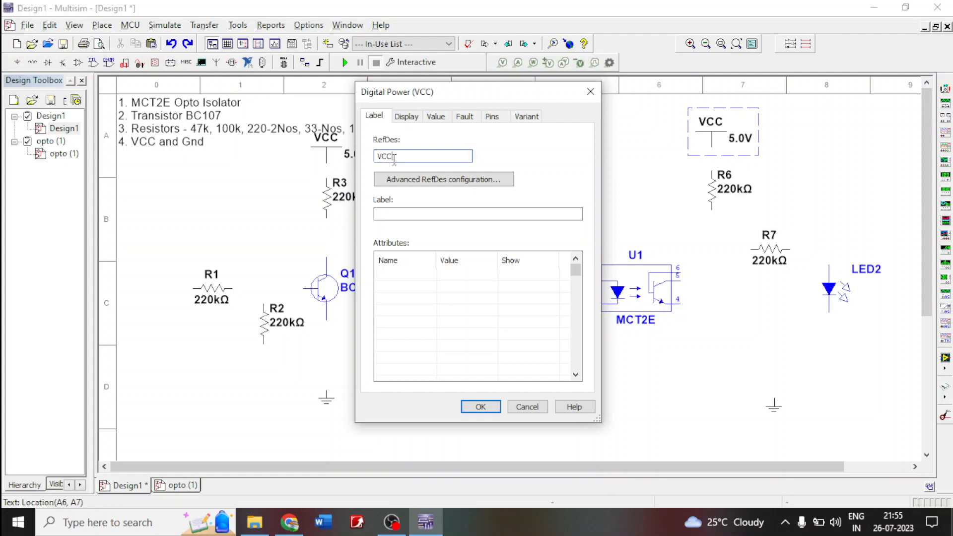
click(481, 406)
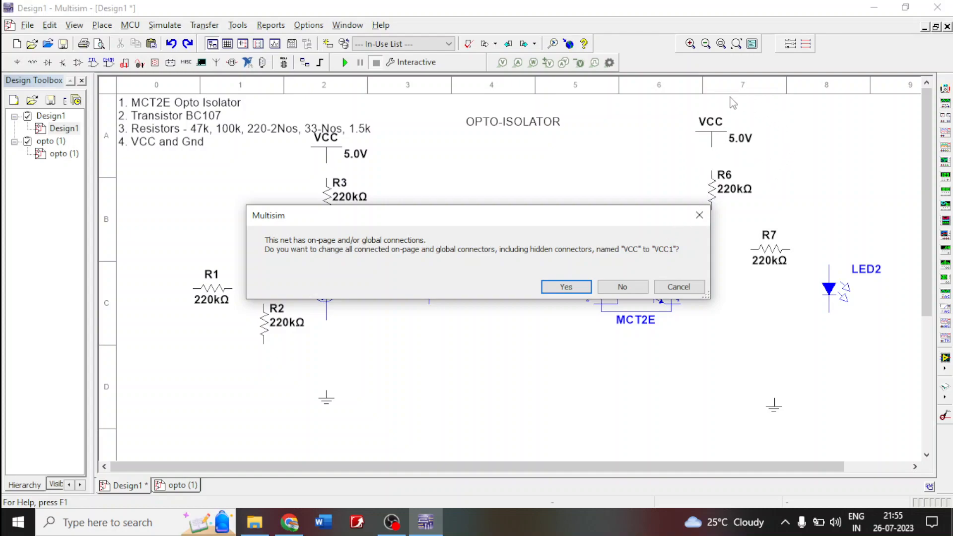
click(632, 292)
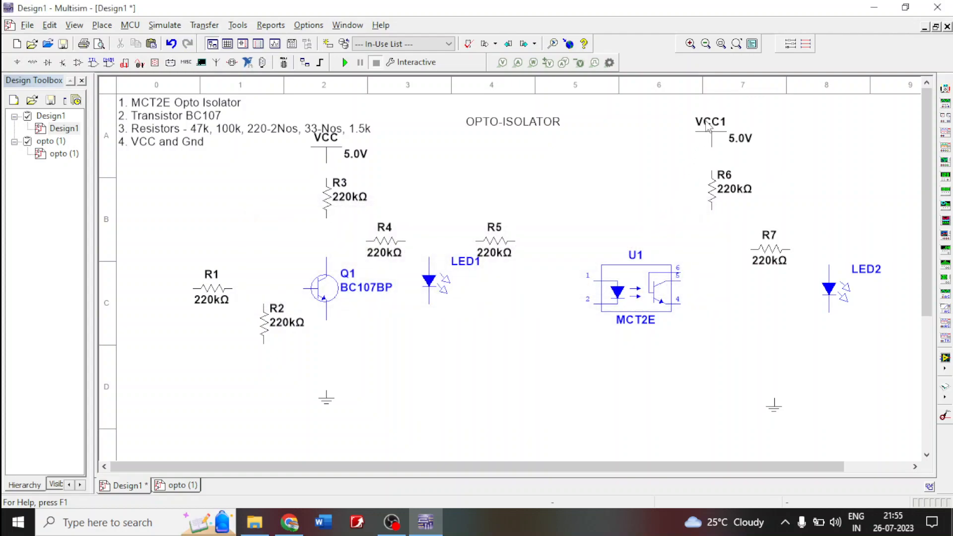
- Try a 9.0 V value on the VCC supply above R3 again, and undo it
double_click(341, 164)
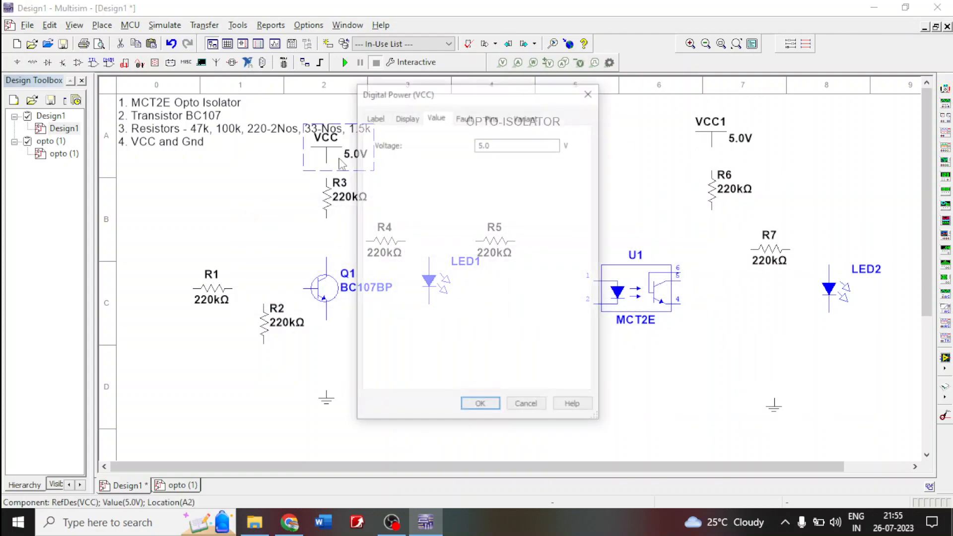
double_click(482, 144)
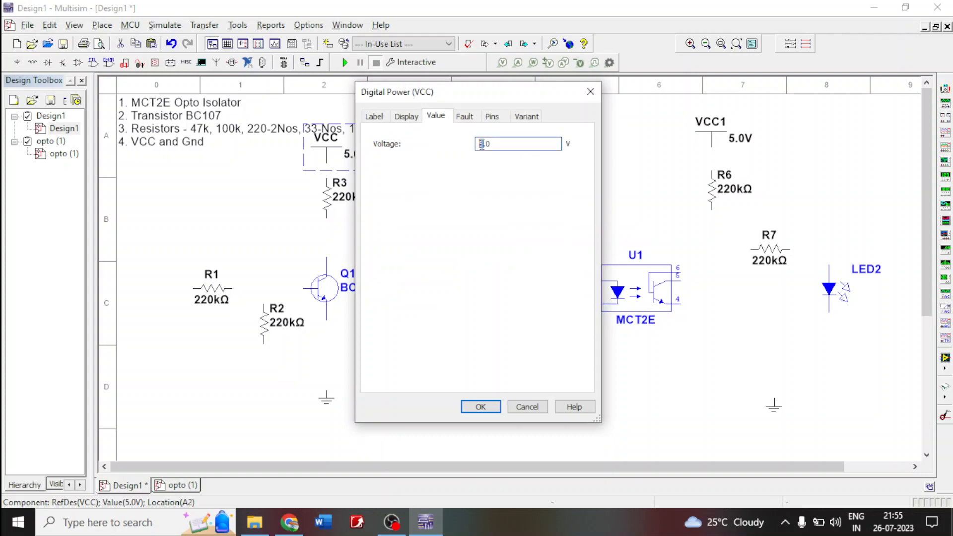
text(9)
key(Return)
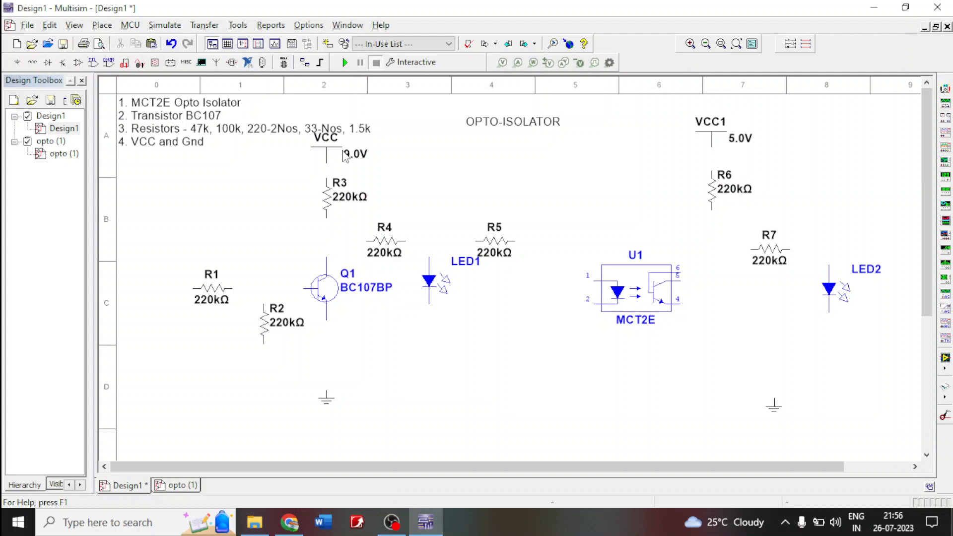
key(ctrl+z)
- Wire resistor R1 to the base of transistor Q1 and join the upper end of R2 to that wire
drag(234, 288, 302, 288)
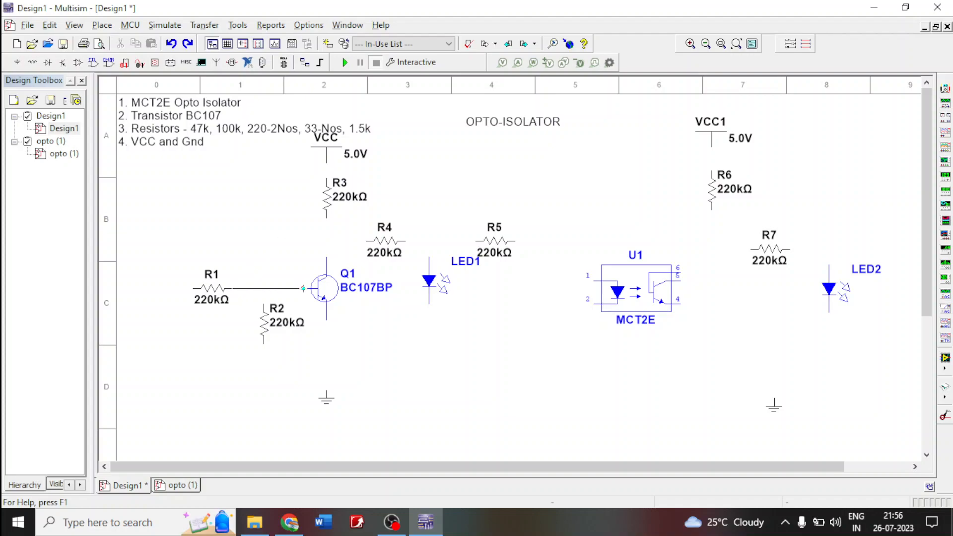
click(305, 288)
click(263, 289)
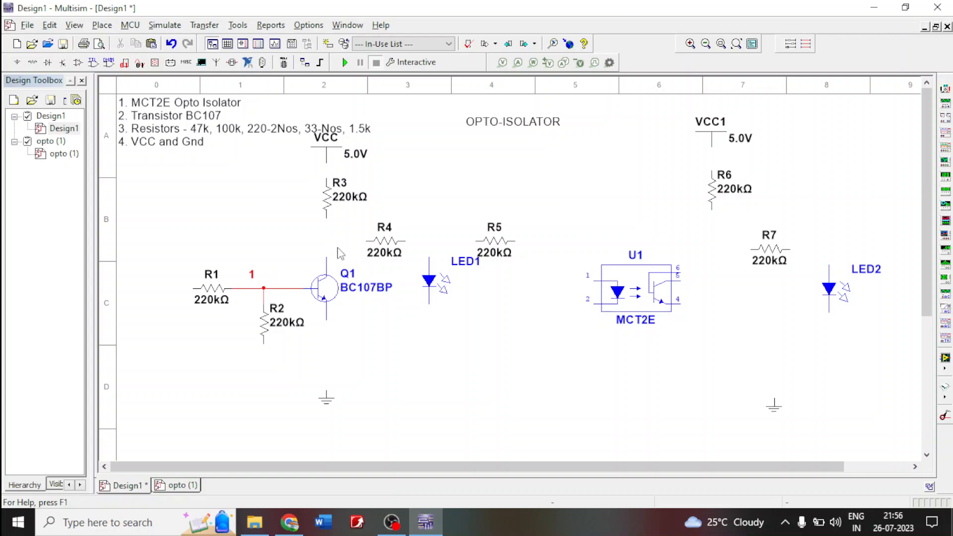
- Wire the VCC supply to the top of R3 and the bottom of R3 to Q1's collector
click(327, 177)
click(325, 218)
click(326, 256)
- Wire Q1's emitter to the ground below it and join the lower end of R2 to that wire
click(326, 322)
click(327, 392)
click(263, 342)
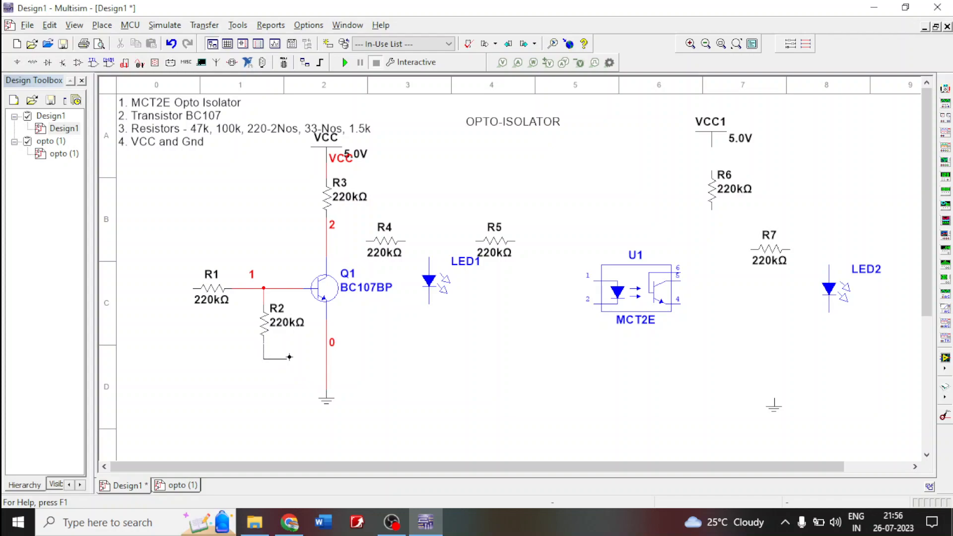
click(327, 367)
- Wire R4 between Q1's collector line and the anode of LED1
click(366, 241)
click(327, 241)
click(406, 241)
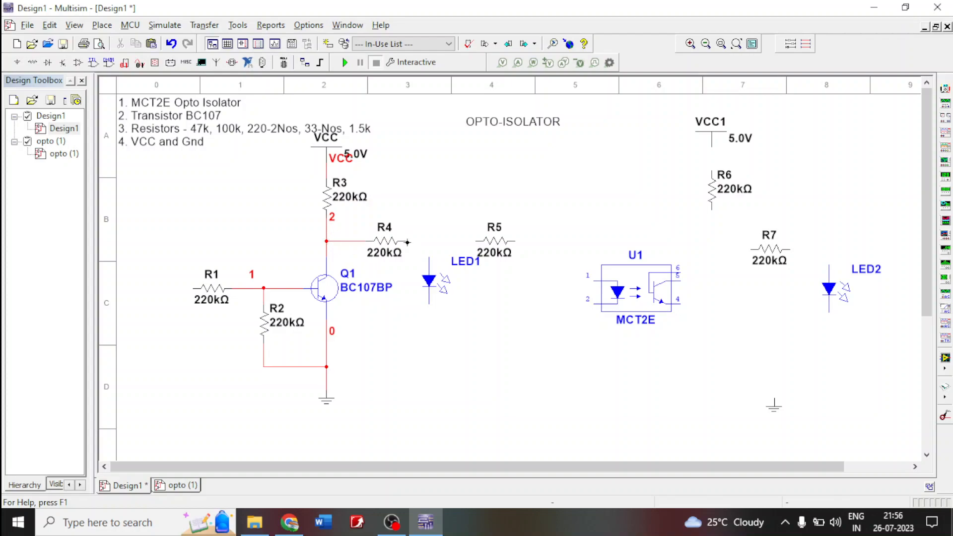
click(430, 246)
- Wire the cathode of LED1 to the emitter ground line and move LED1 lower on the same vertical line
click(430, 317)
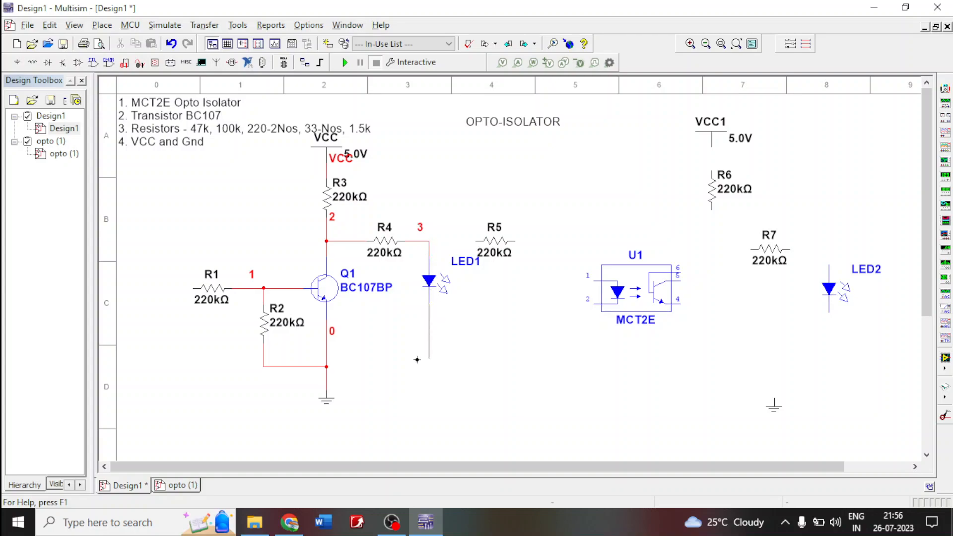
click(327, 367)
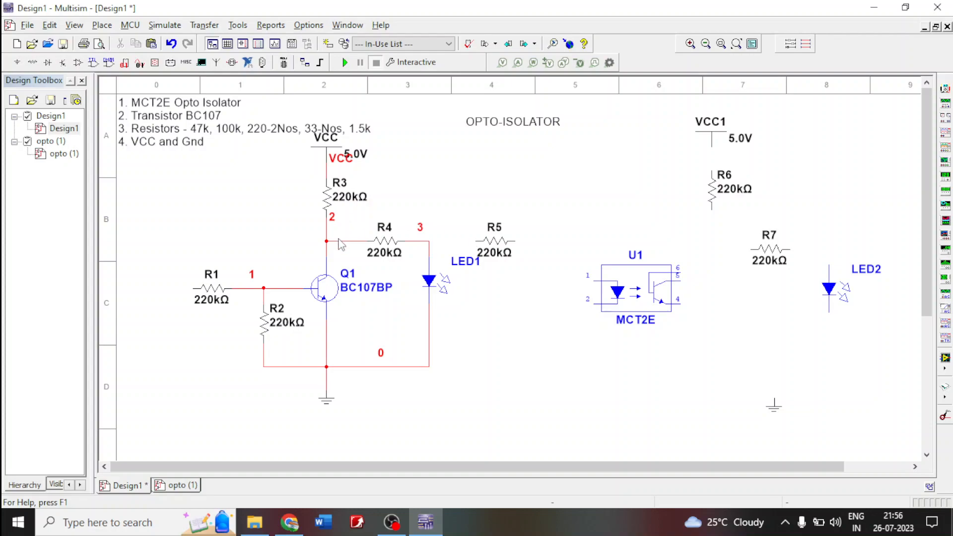
click(429, 281)
drag(428, 281, 429, 329)
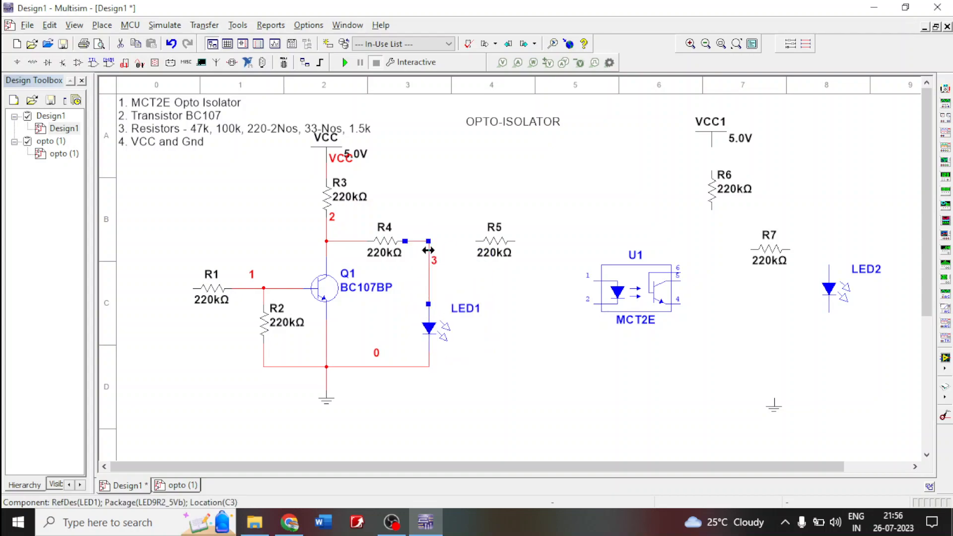
- Delete the wires linking R4 to LED1 and to the collector line
key(Delete)
click(351, 241)
key(Delete)
- Rotate R4 to vertical and place it directly above LED1, and move R5 slightly up
click(386, 247)
key(ctrl+r)
drag(386, 248, 430, 264)
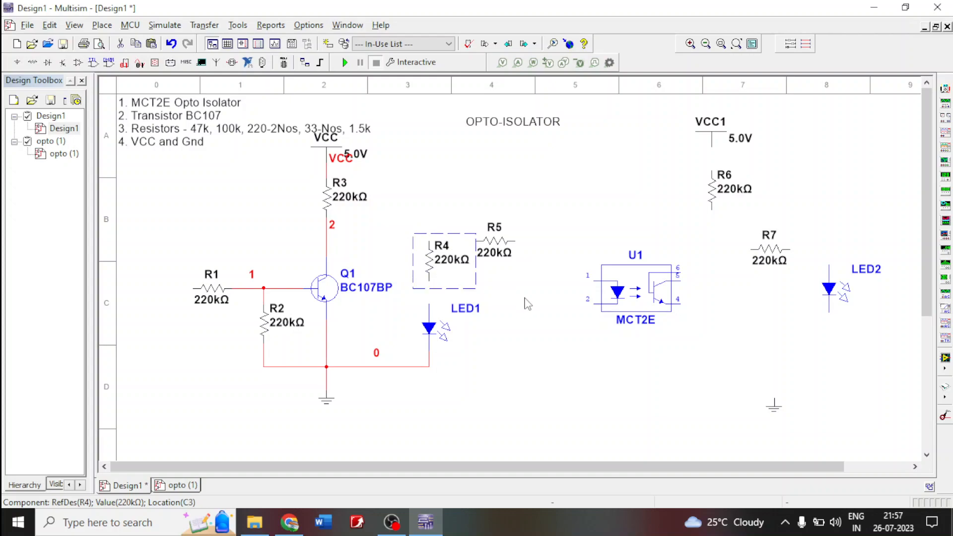
click(529, 303)
drag(492, 243, 501, 227)
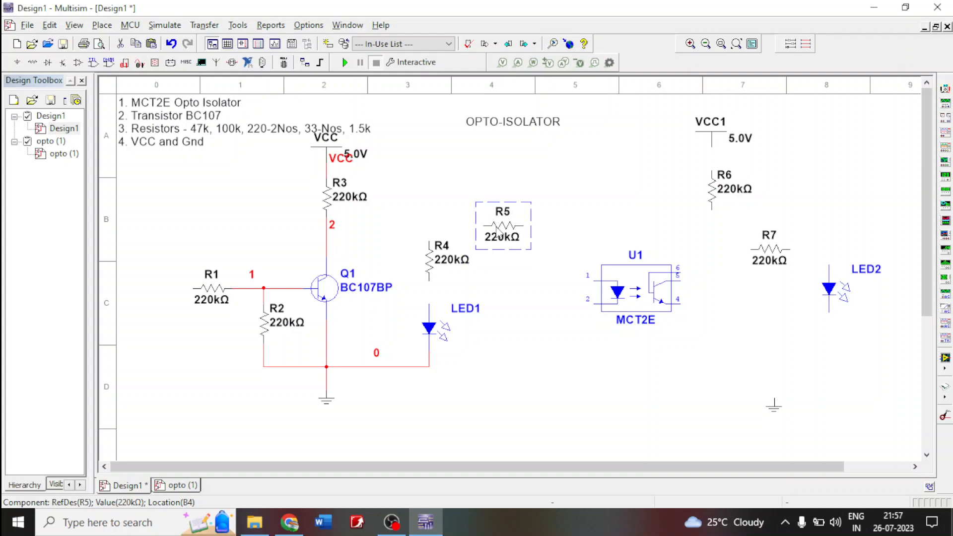
click(552, 294)
- Wire the lower end of R4 to LED1's anode and its upper end to the line between R3 and Q1's collector
click(430, 279)
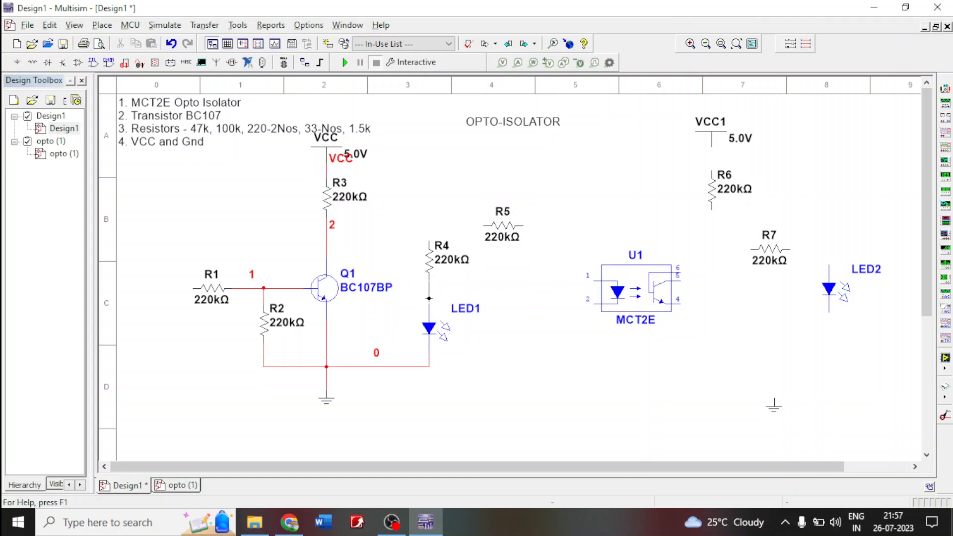
click(429, 305)
click(427, 241)
click(326, 225)
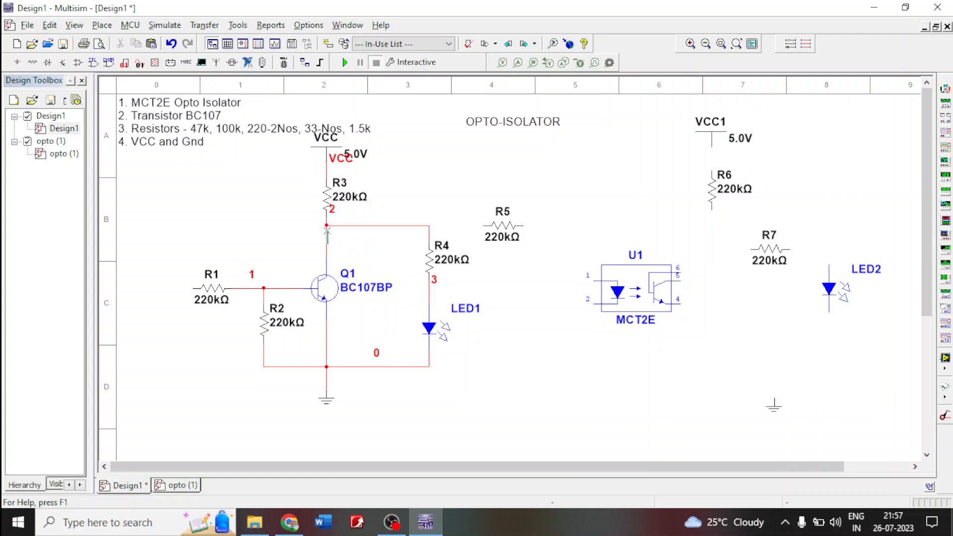
- Wire R5 between the R4 collector line and pin 1 of U1, and wire U1's pin 2 to the ground line at LED1
click(481, 226)
click(429, 226)
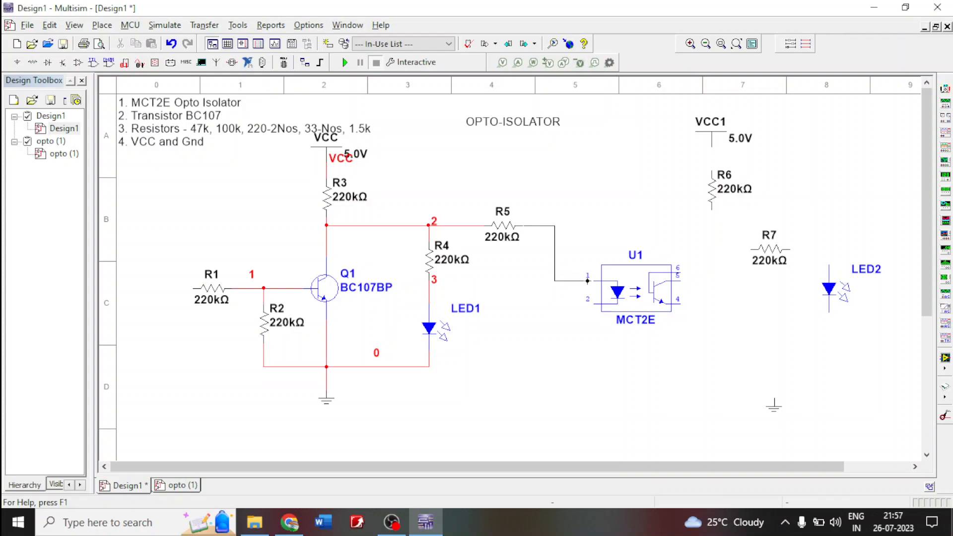
click(590, 281)
click(592, 305)
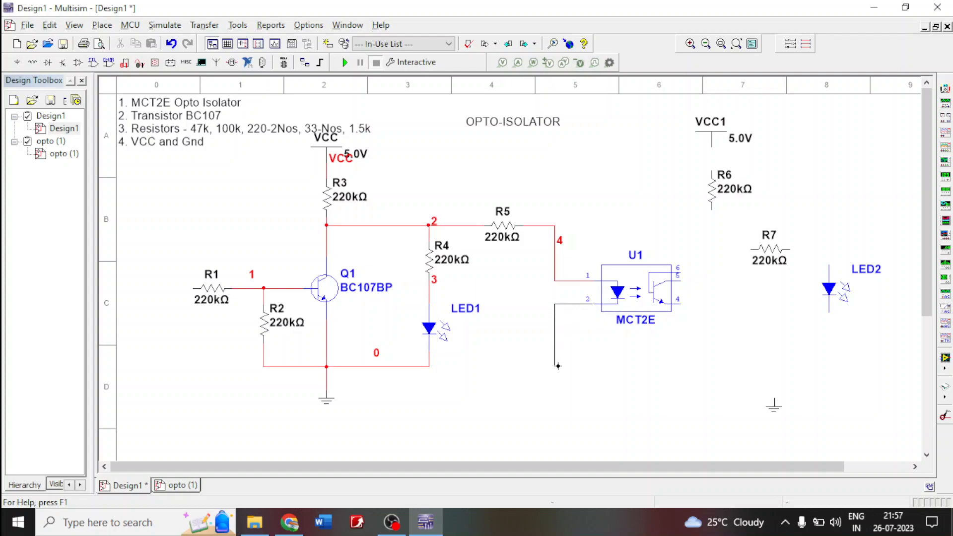
click(430, 368)
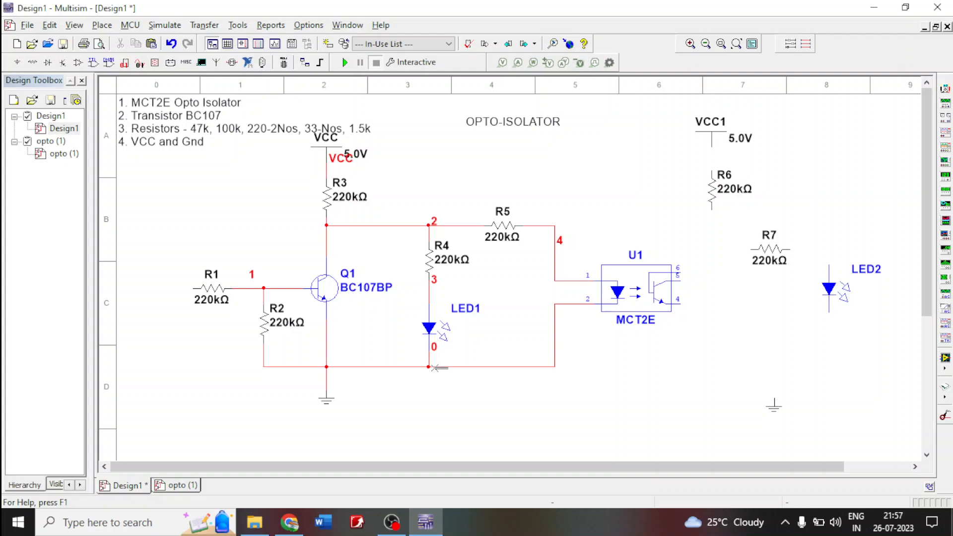
- Move the 5.0V value labels of VCC and VCC1 slightly upward
click(361, 155)
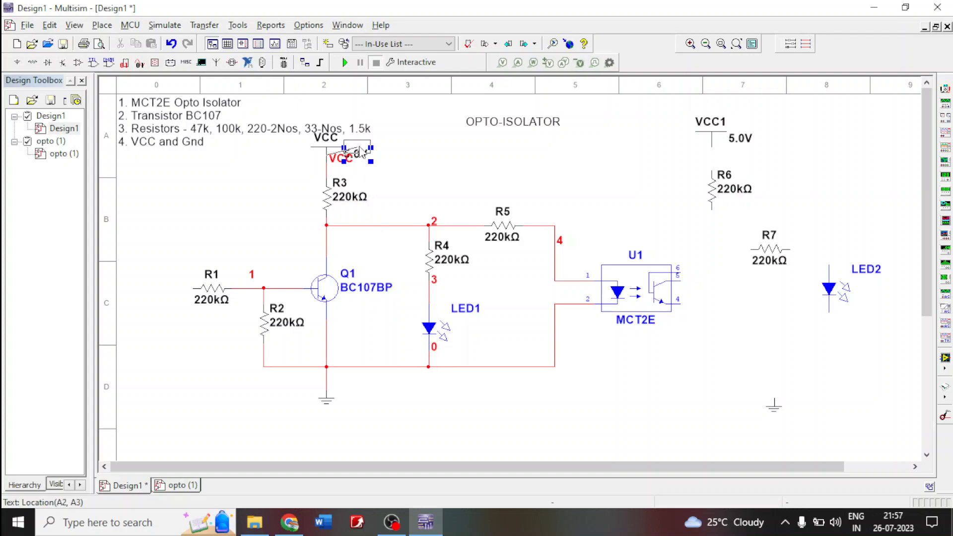
drag(361, 152, 362, 153)
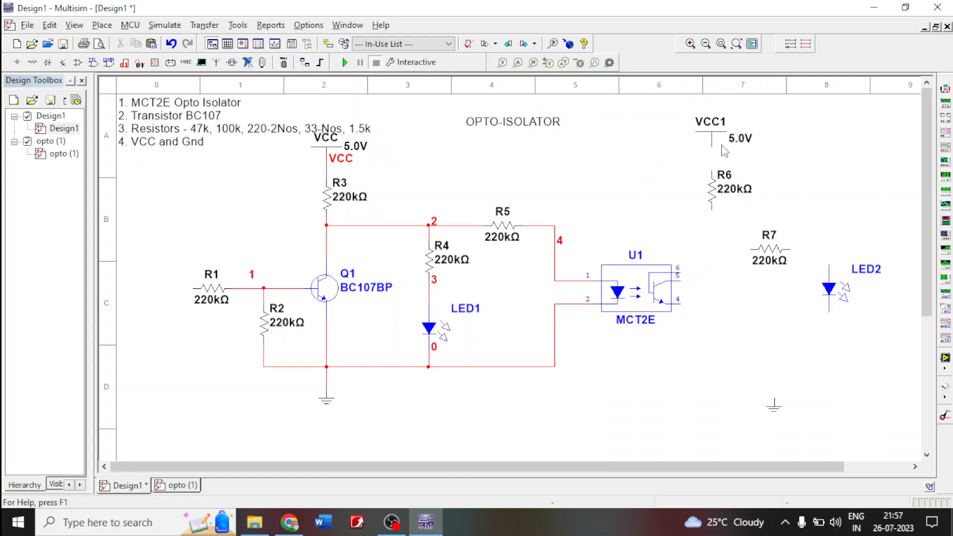
click(741, 137)
drag(741, 136, 739, 131)
- Wire VCC1 to the upper end of R6 and the lower end of R6 to pin 5 of U1
click(711, 149)
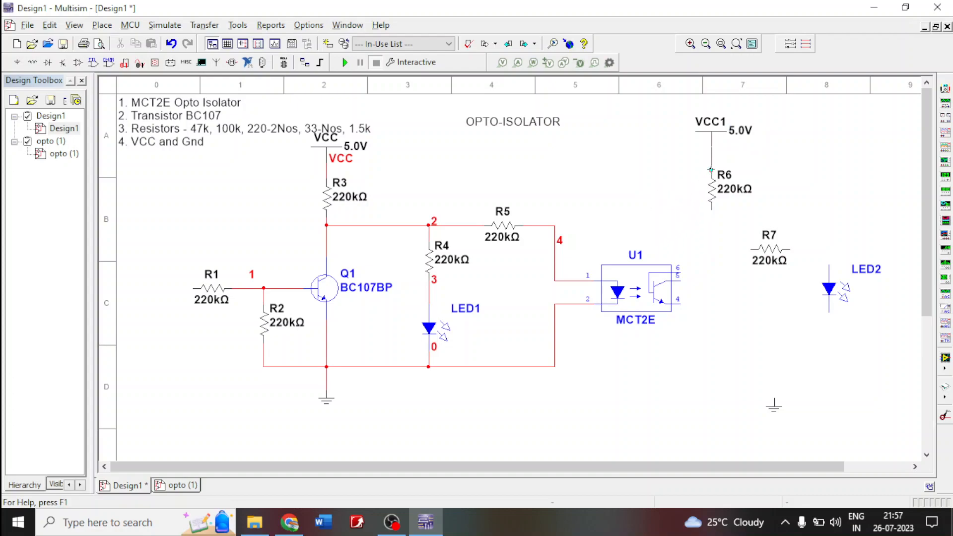
click(711, 169)
click(713, 210)
click(682, 281)
- Wire R7 between the line joining R6 to U1's pin 5 and the anode of LED2
click(753, 251)
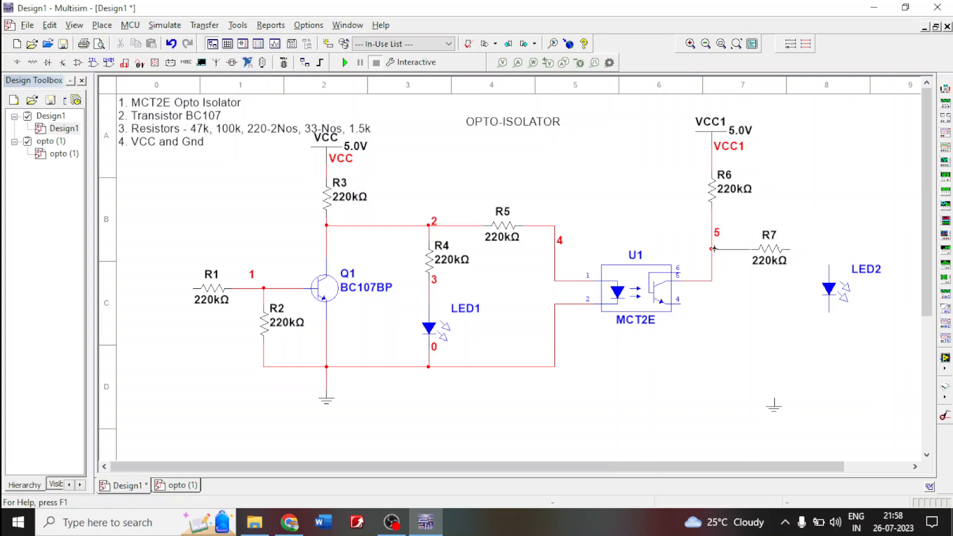
click(712, 249)
click(790, 250)
click(829, 266)
- Wire LED2's cathode to the ground symbol below it and U1's pin 4 to the same ground line
click(830, 313)
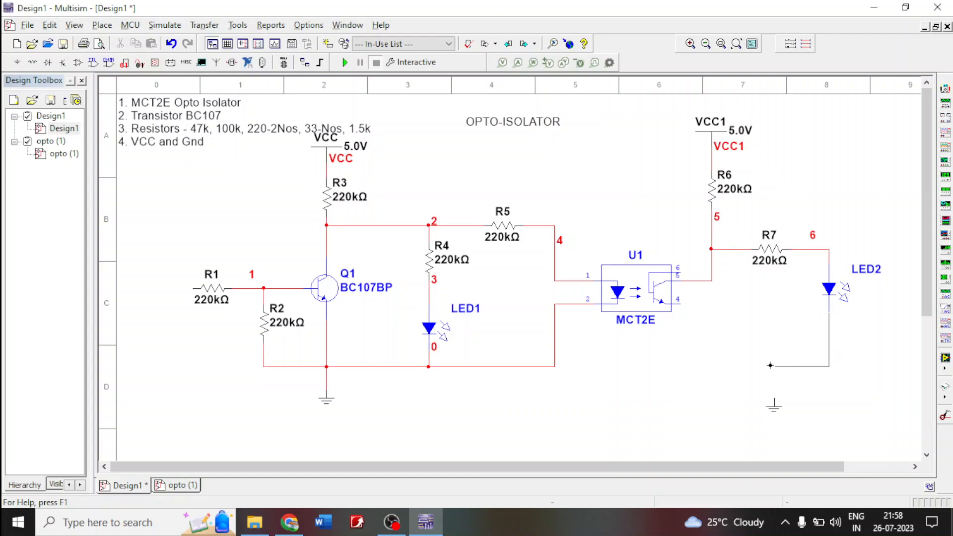
click(774, 397)
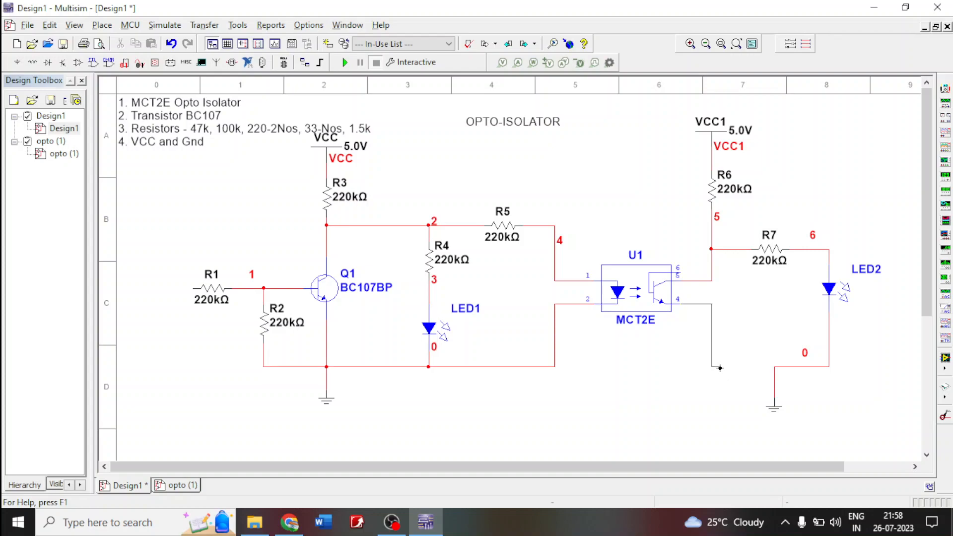
click(775, 367)
- Place a function generator just below R1
click(944, 104)
click(177, 364)
click(177, 362)
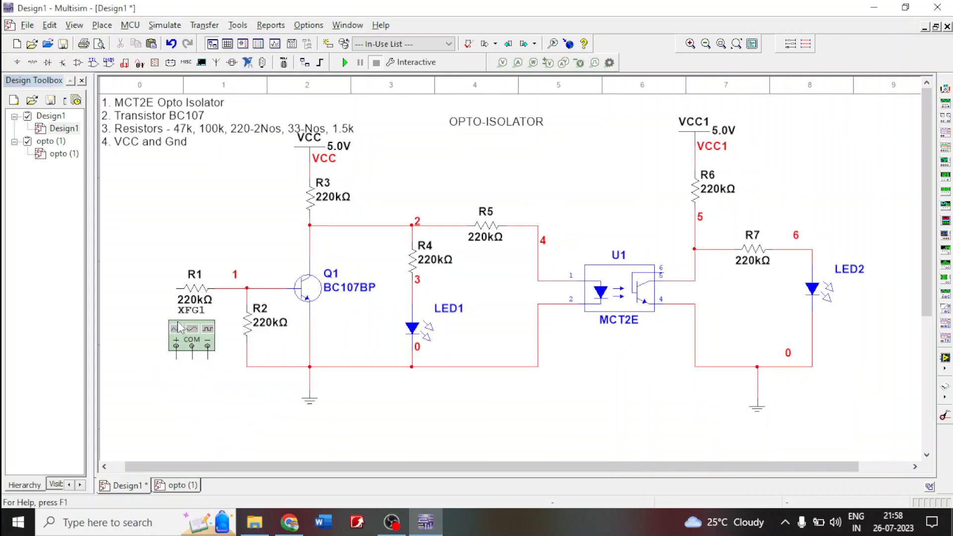
- Wire R1's free end to the function generator's + terminal and COM to the ground line, and align the + wire with that line
click(177, 288)
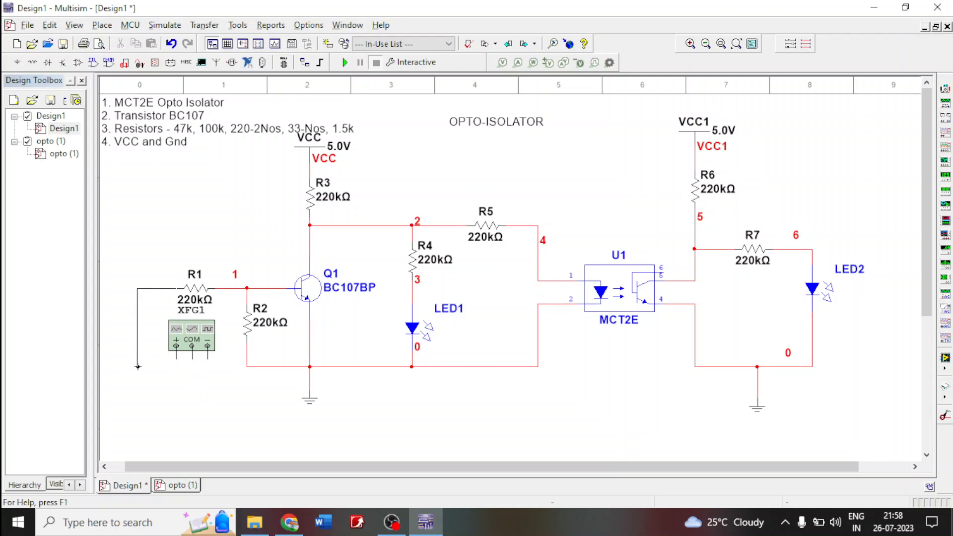
click(175, 361)
click(246, 367)
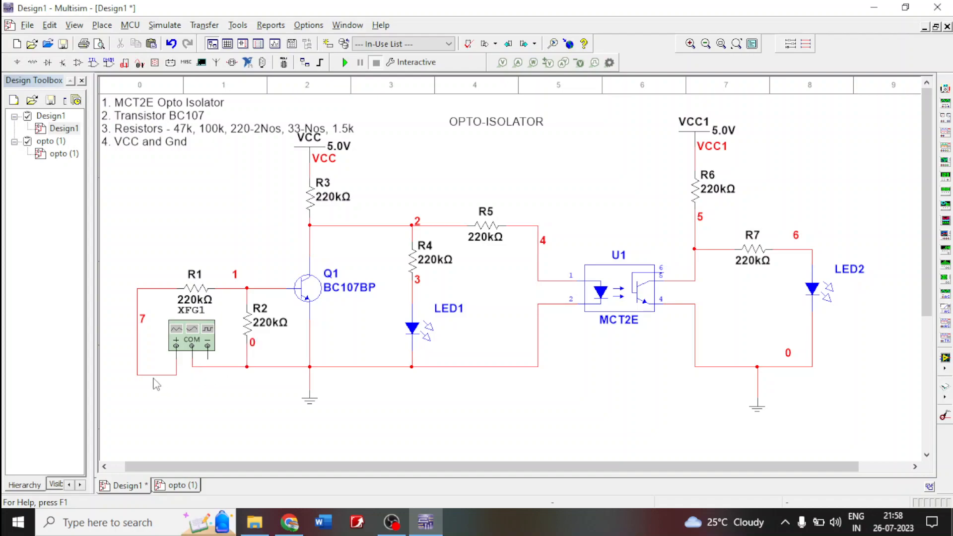
drag(153, 376, 151, 367)
double_click(194, 288)
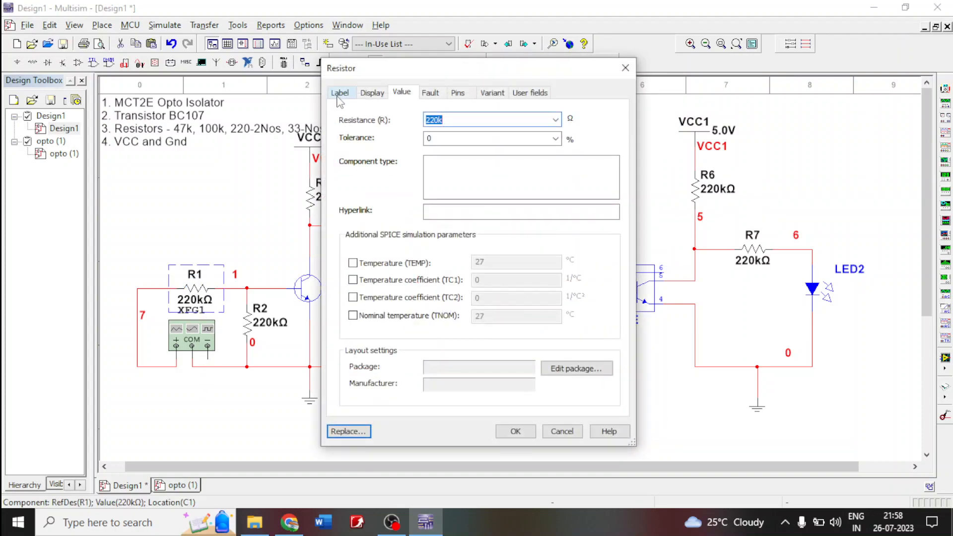
click(339, 95)
key(Return)
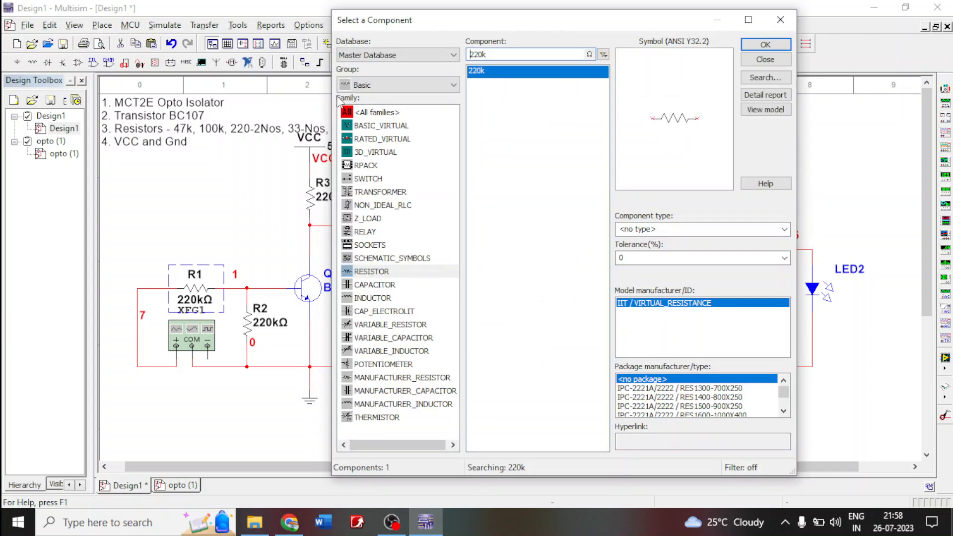
click(780, 20)
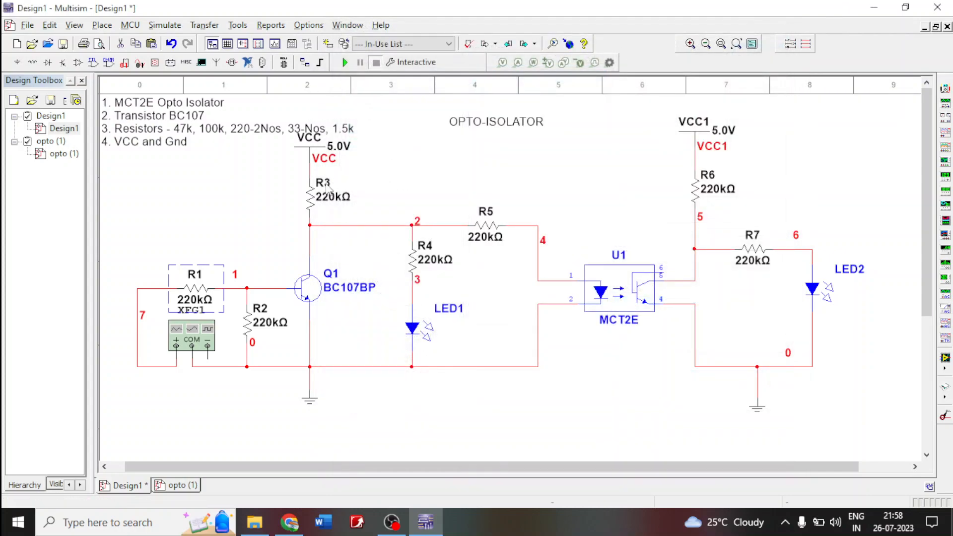
- Rename resistor R1 as RB and set its resistance to 47 kΩ
double_click(197, 288)
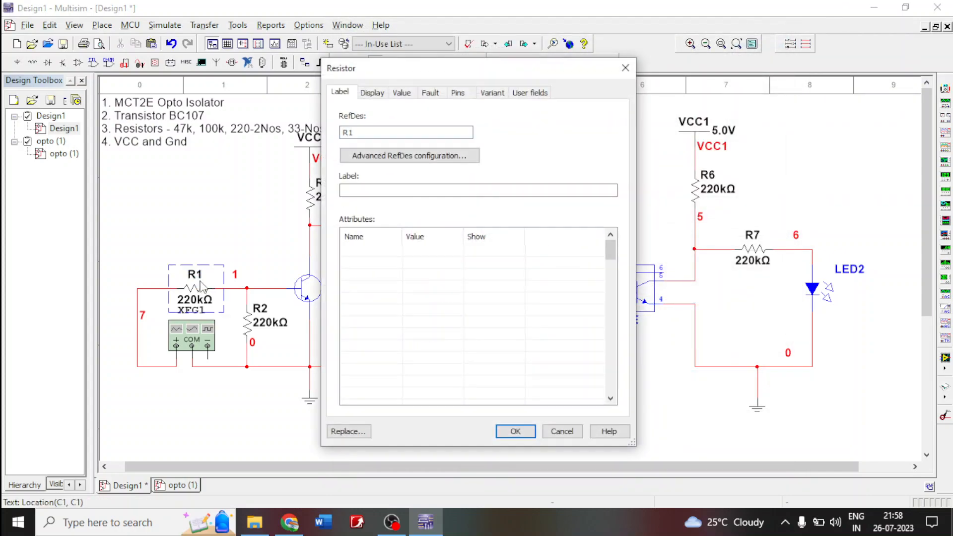
click(351, 131)
click(516, 431)
double_click(195, 298)
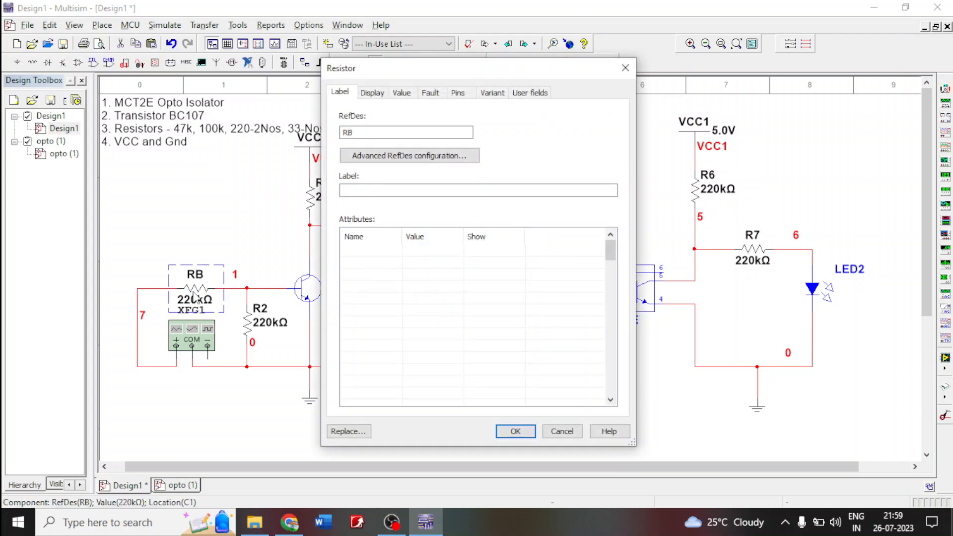
click(400, 93)
text(47)
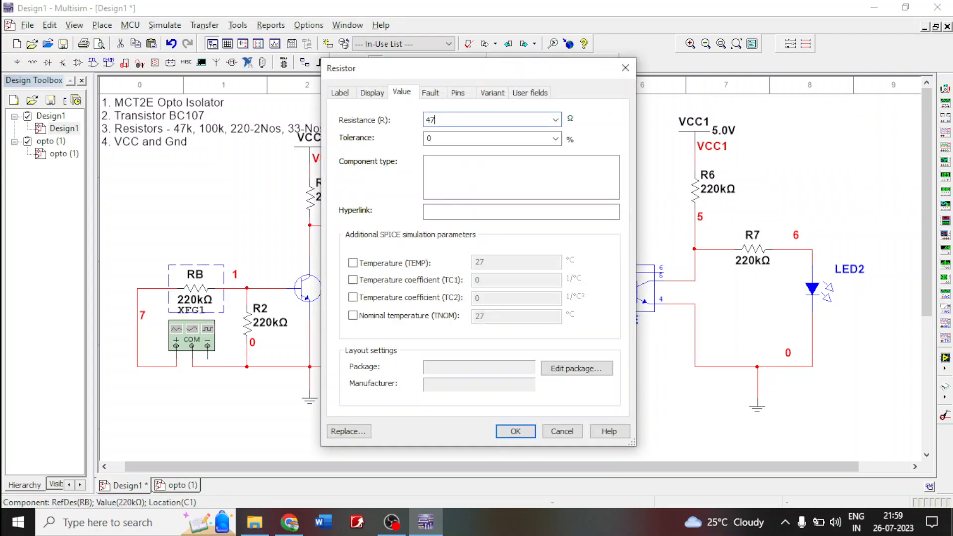
text(k)
key(Return)
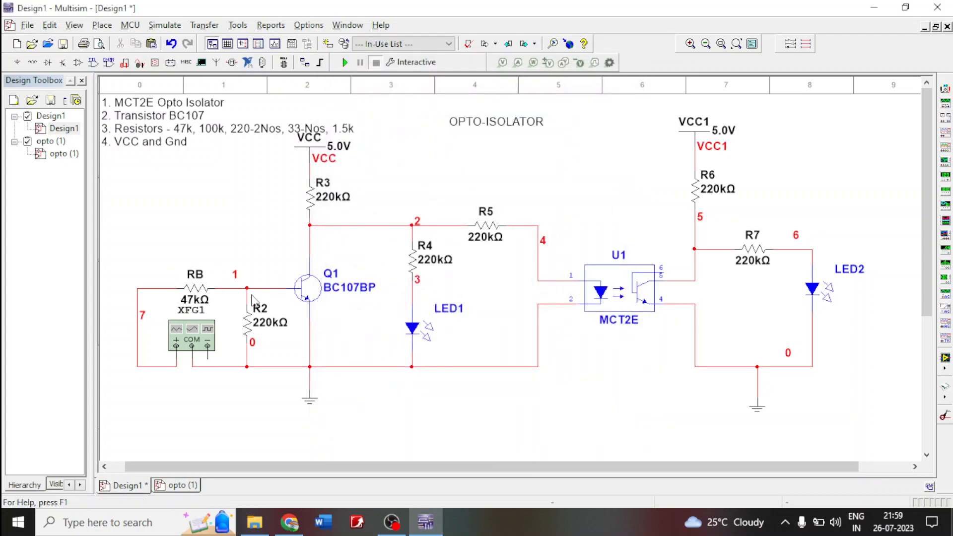
- Set the resistance of R2 to 100 kΩ and rename it R1
double_click(269, 328)
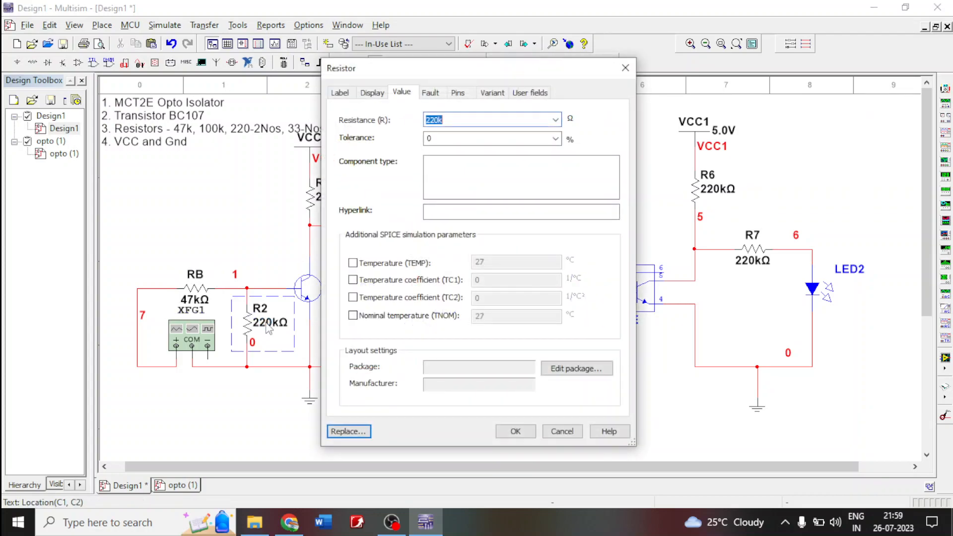
text(10)
key(Return)
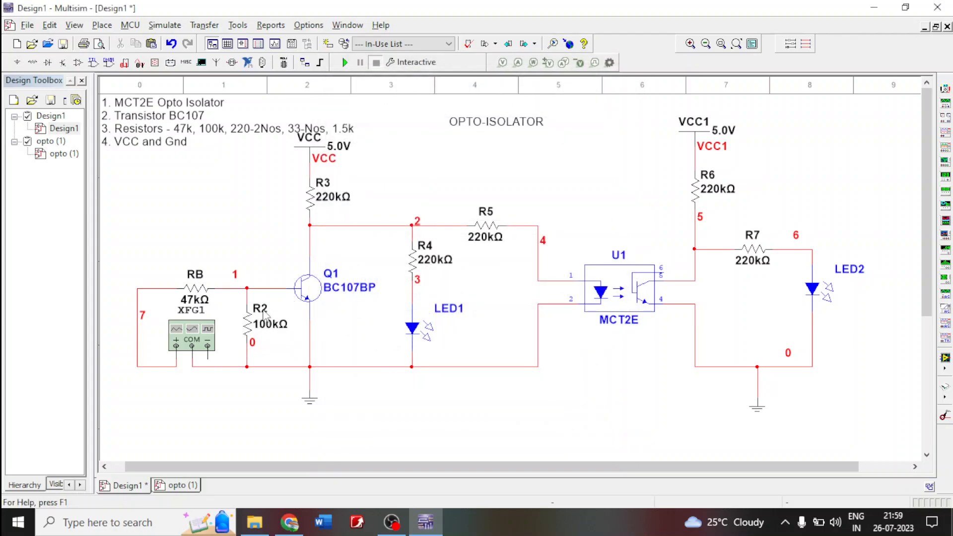
double_click(265, 316)
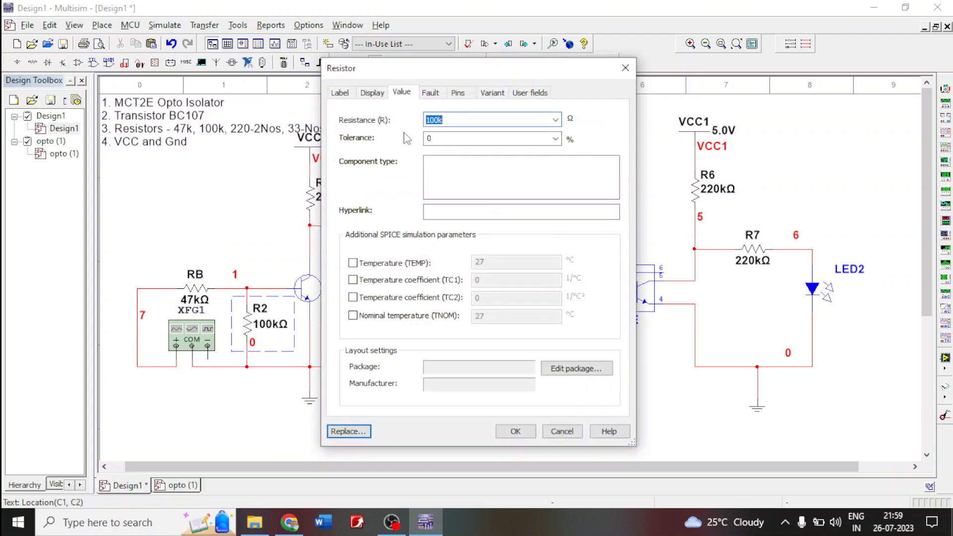
click(344, 93)
click(359, 131)
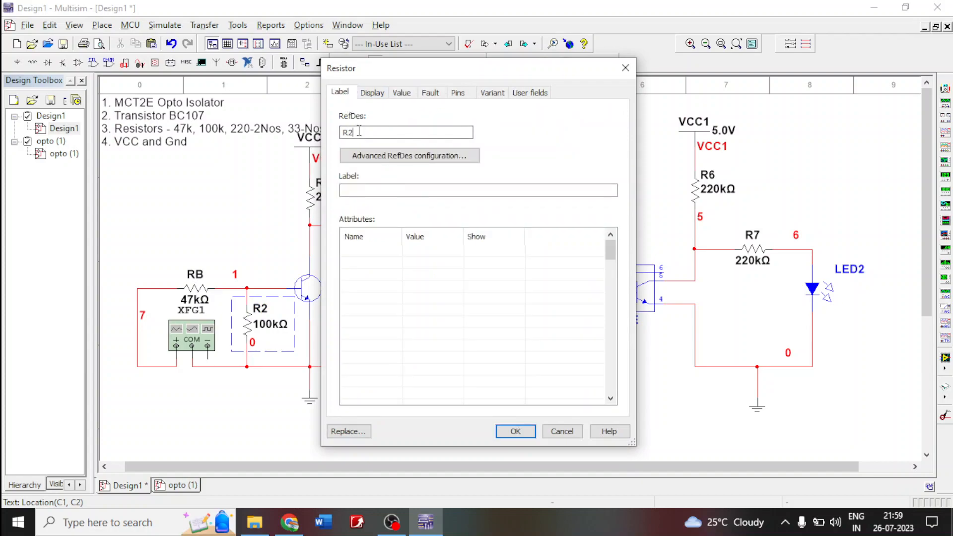
text(1)
key(Return)
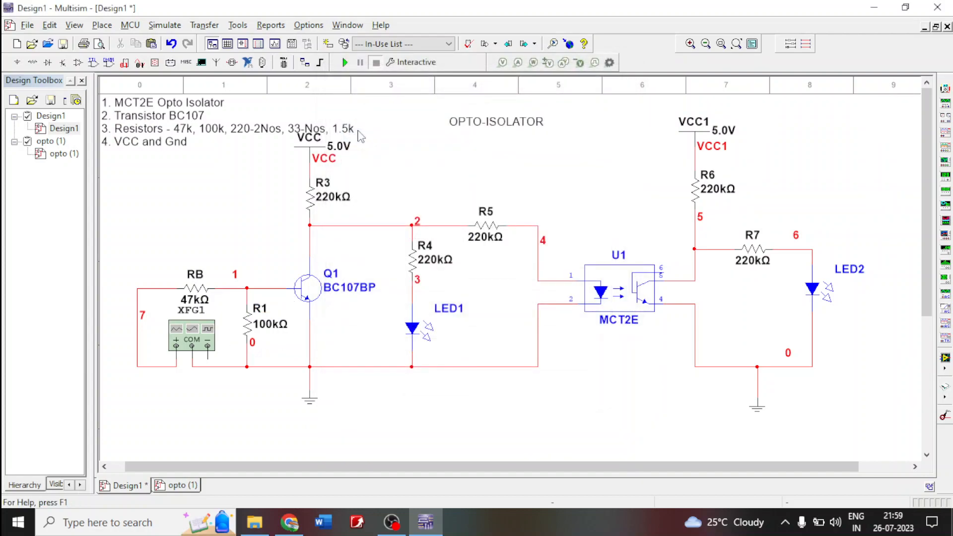
- Rename resistor R3 below VCC as RC1 and set its resistance to 220 Ω
double_click(327, 203)
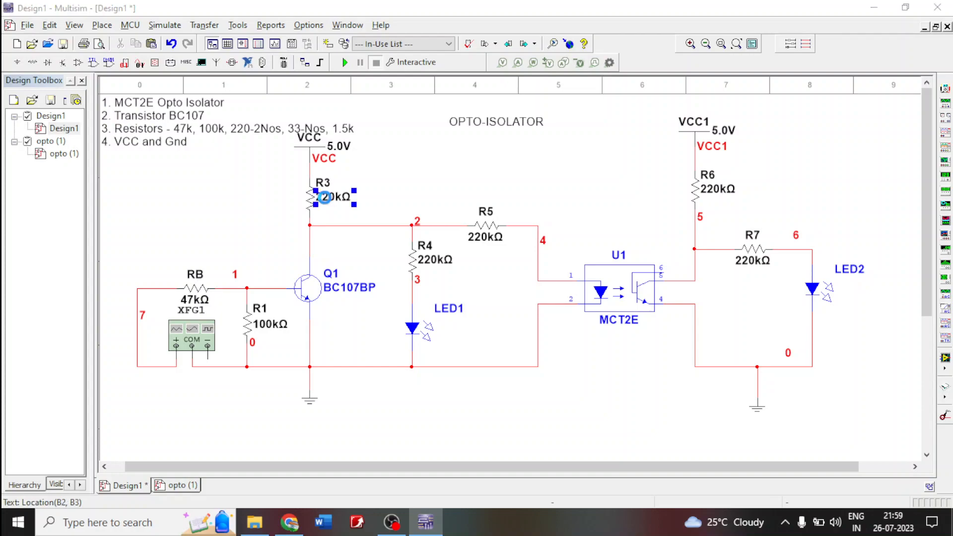
click(350, 131)
drag(348, 131, 353, 131)
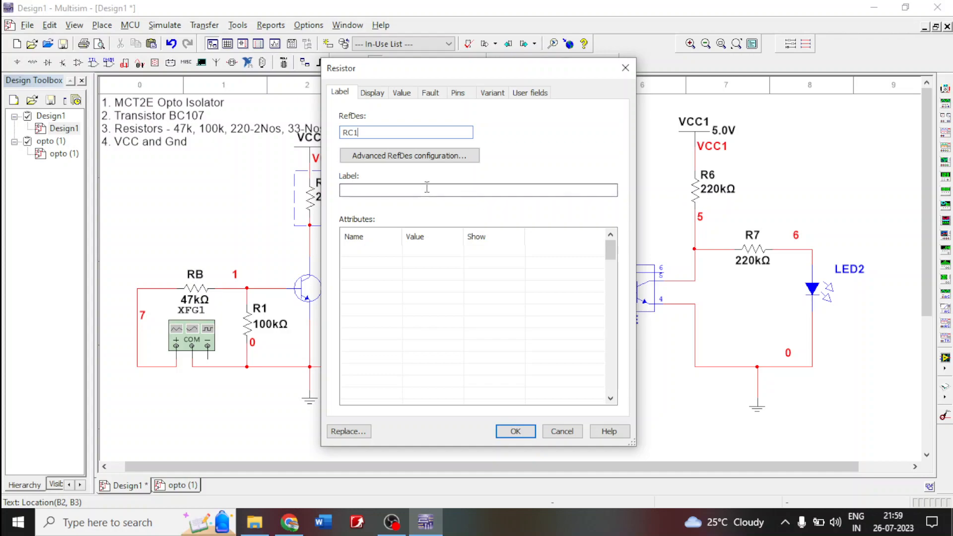
click(402, 93)
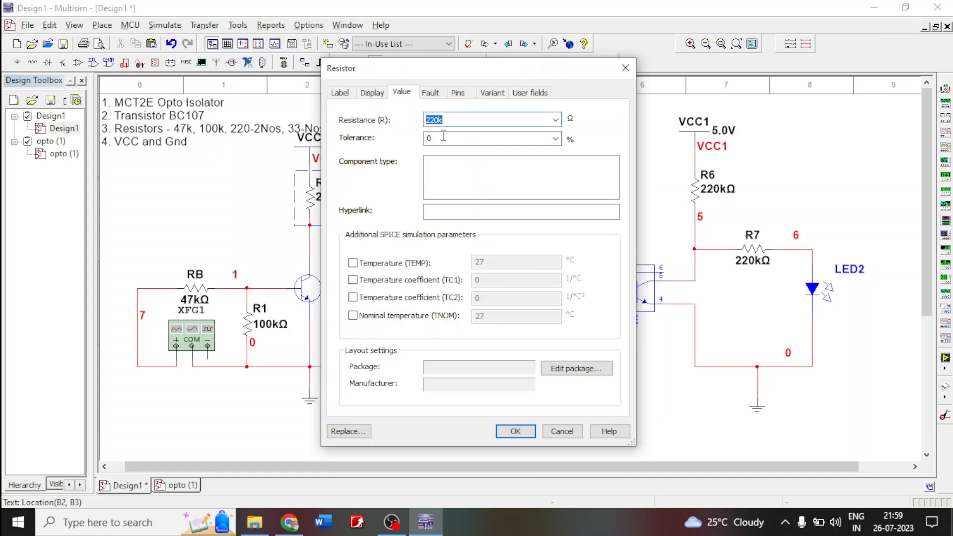
click(457, 119)
click(515, 431)
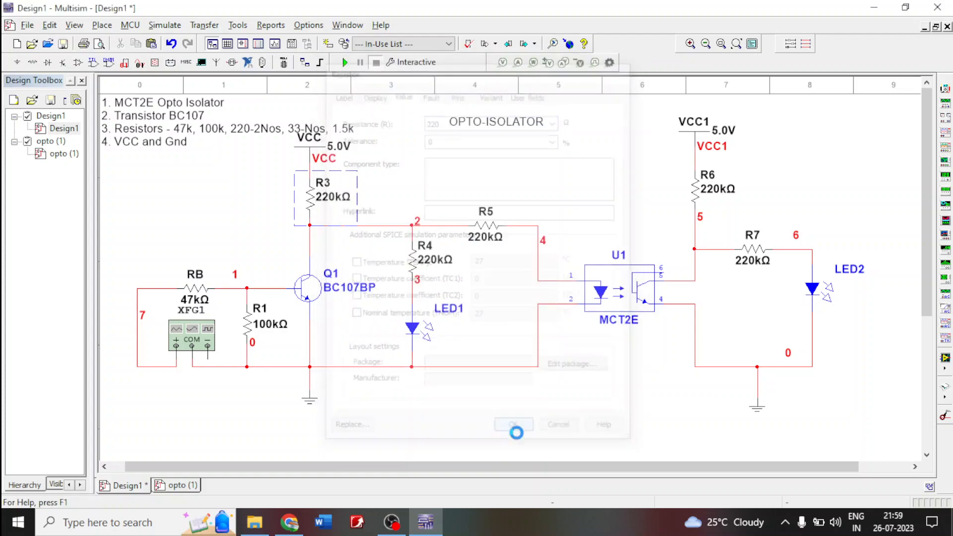
- Set the resistance of R4 above LED1 to 33 Ω and rename it R2
click(411, 253)
double_click(412, 253)
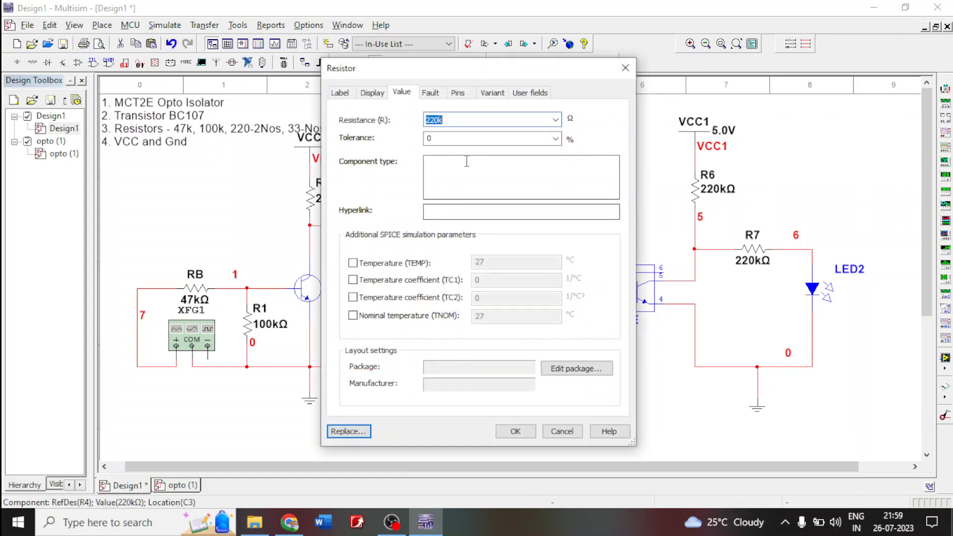
text(33)
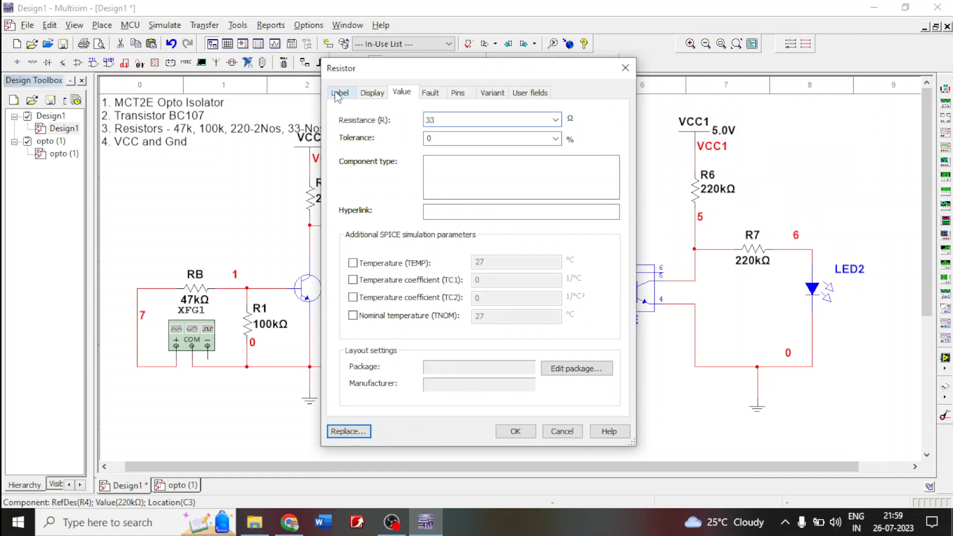
key(Return)
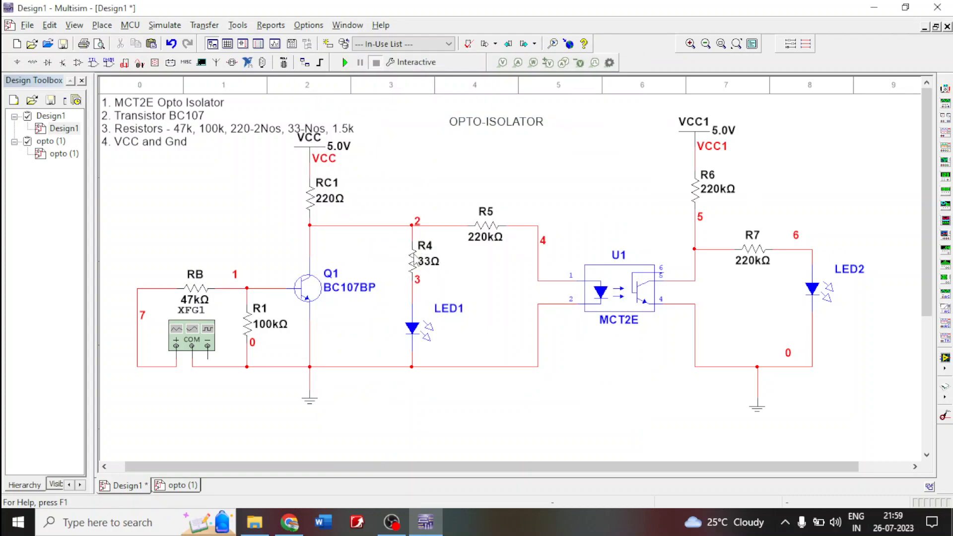
double_click(415, 259)
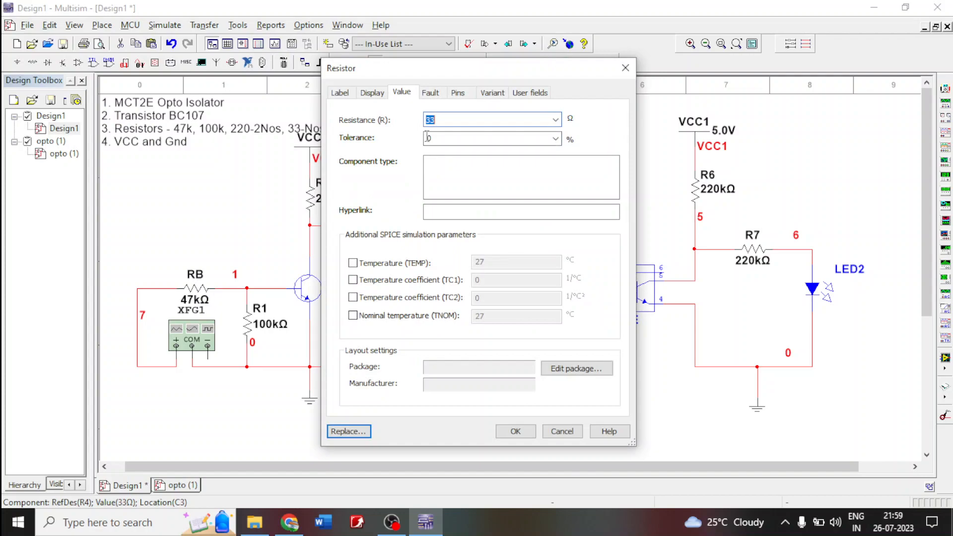
click(342, 93)
click(350, 132)
text(2)
key(Return)
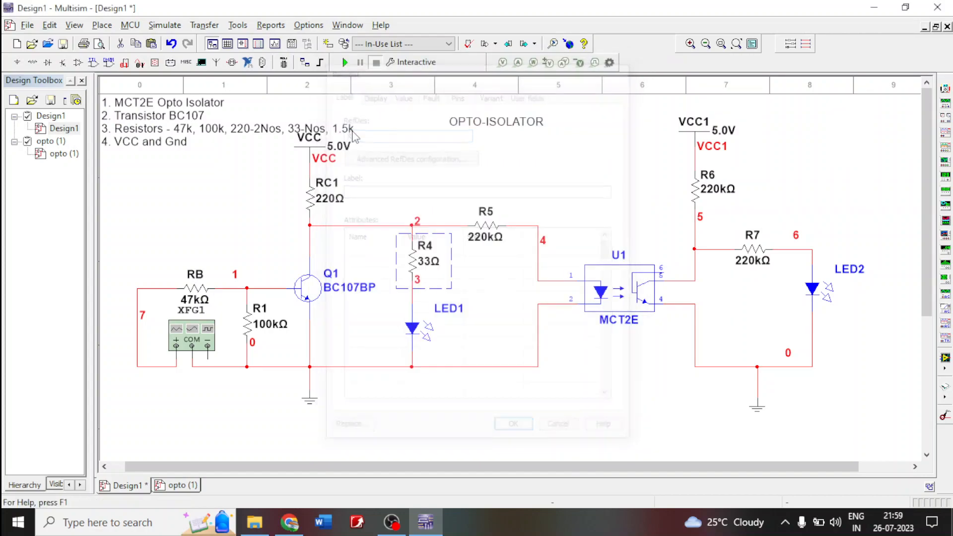
- Rename resistor R5 as R3 and set its resistance to 1.5 kΩ
double_click(481, 227)
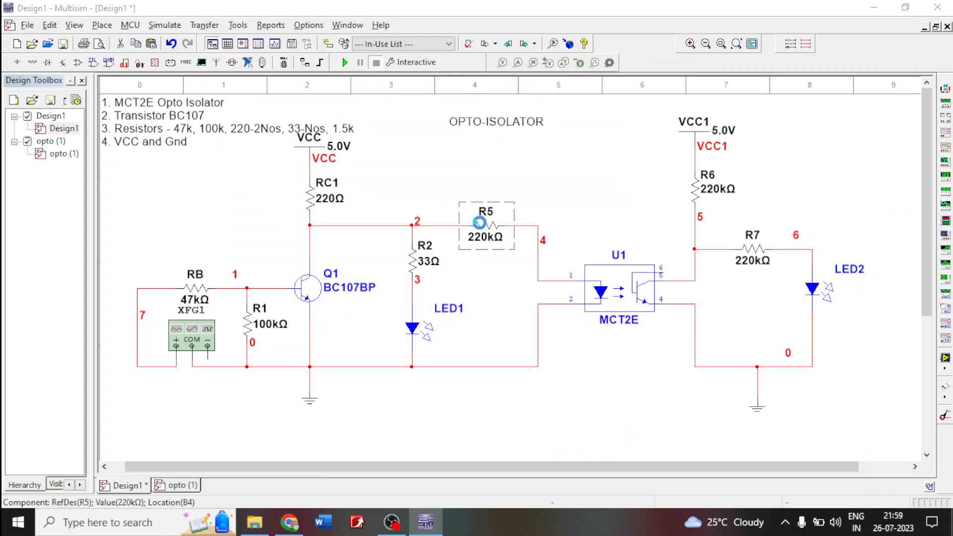
click(351, 133)
drag(349, 133, 353, 132)
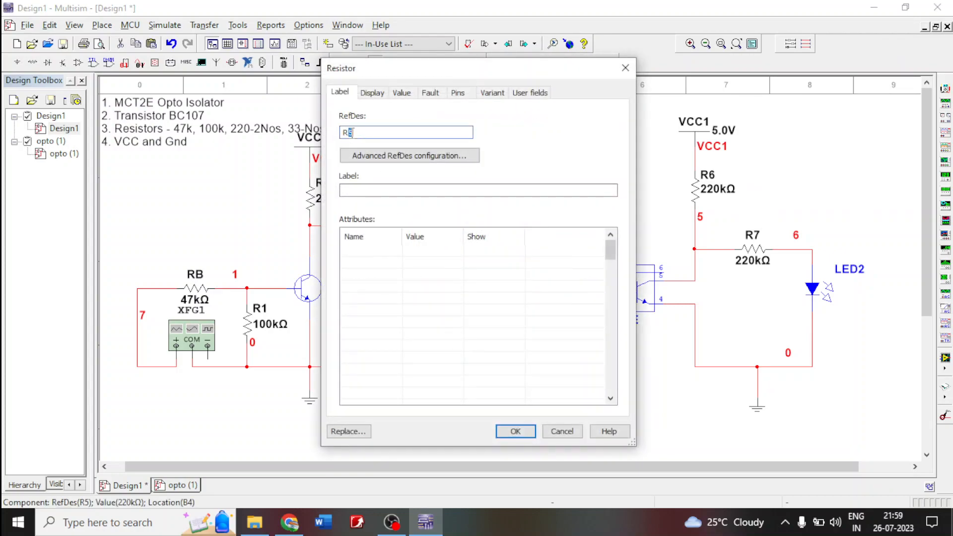
text(3)
click(401, 92)
text(1)
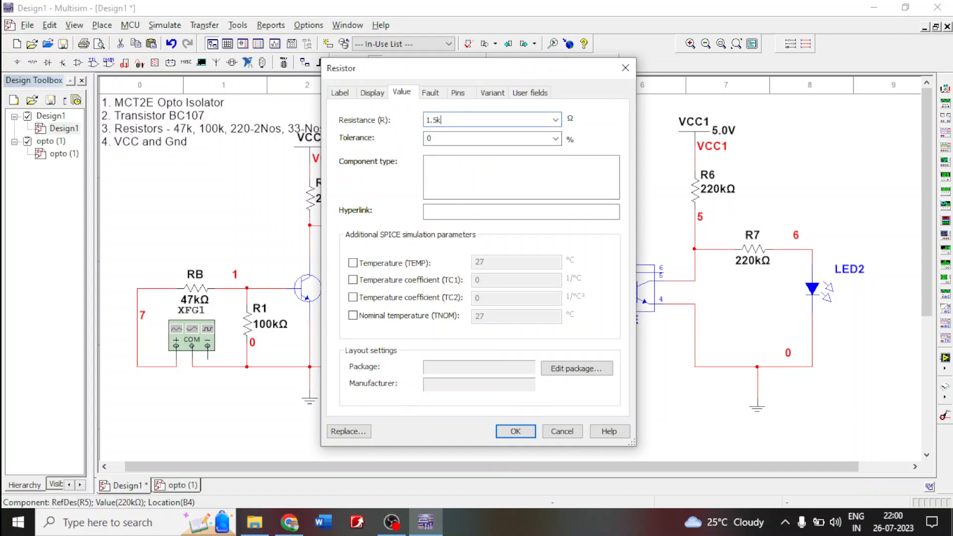
text(.5k)
key(Return)
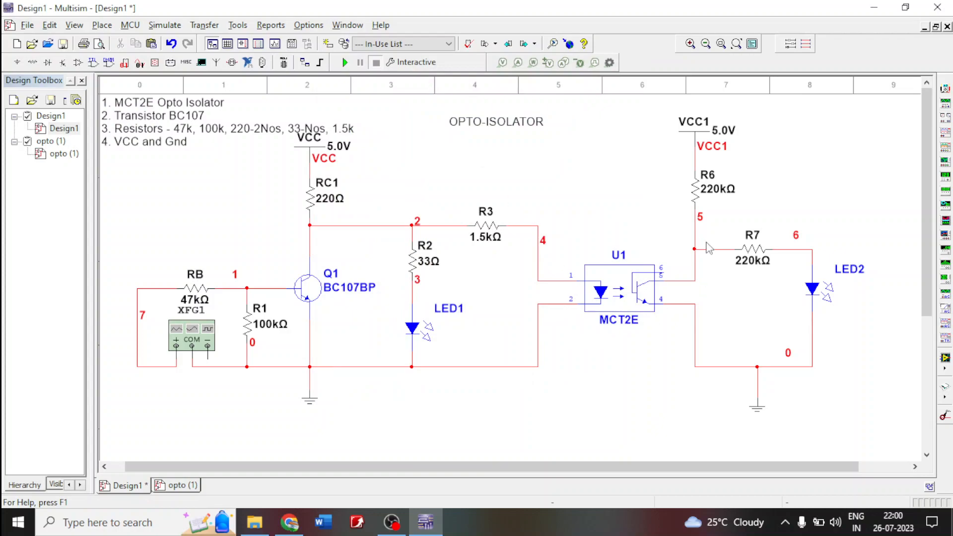
- Set the resistance of R6 below VCC1 to 220 Ω and rename it RC2
double_click(710, 194)
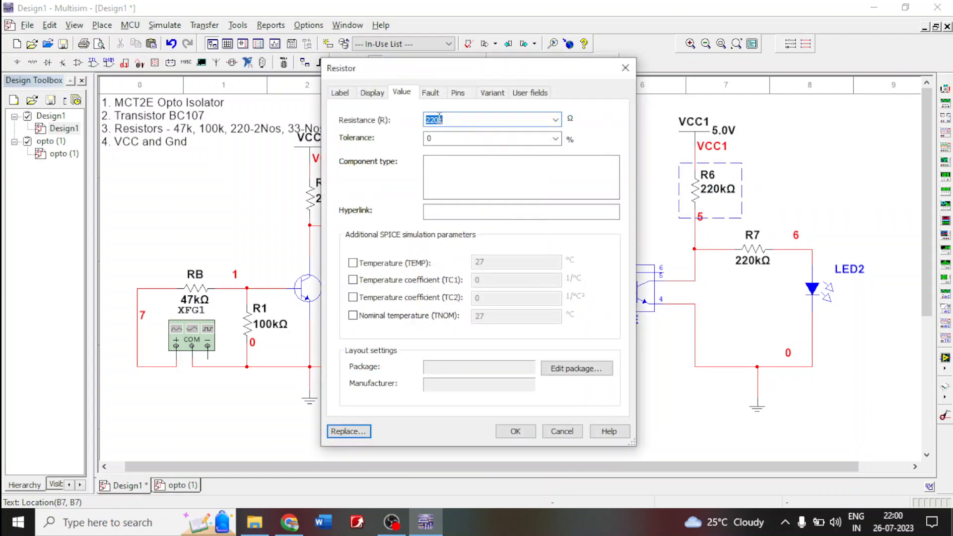
text(22)
click(340, 93)
click(350, 132)
drag(350, 133, 354, 132)
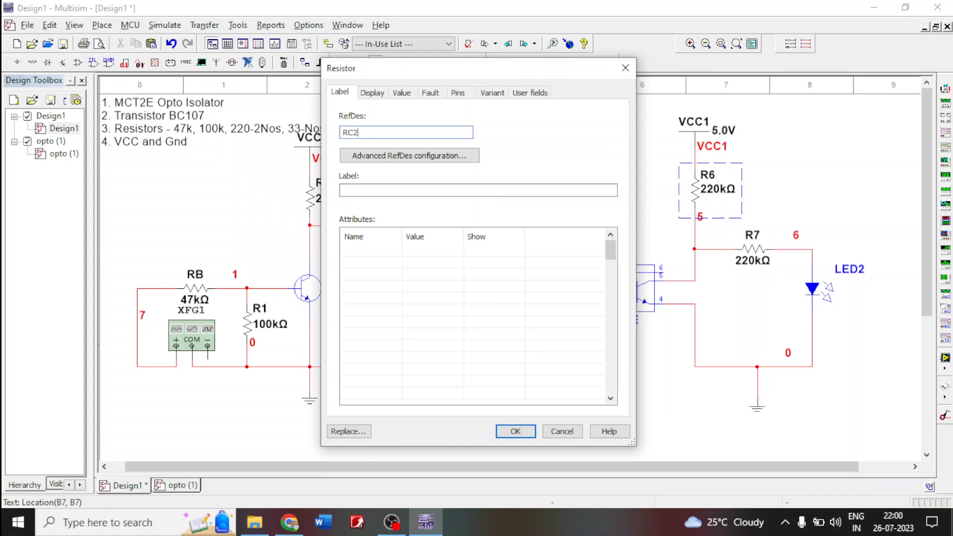
text(C2)
key(Return)
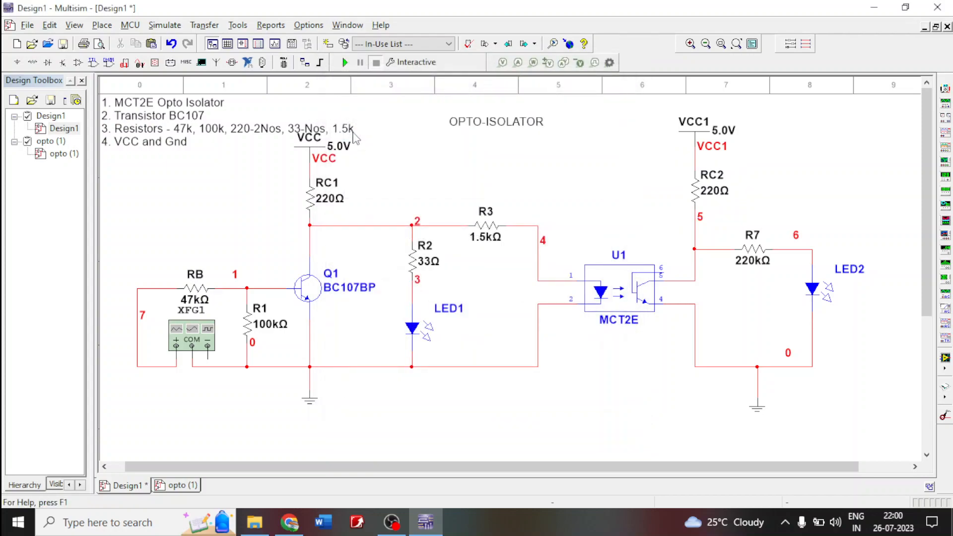
- Rename resistor R7 beside LED2 as R4 and set its resistance to 33 Ω
click(752, 243)
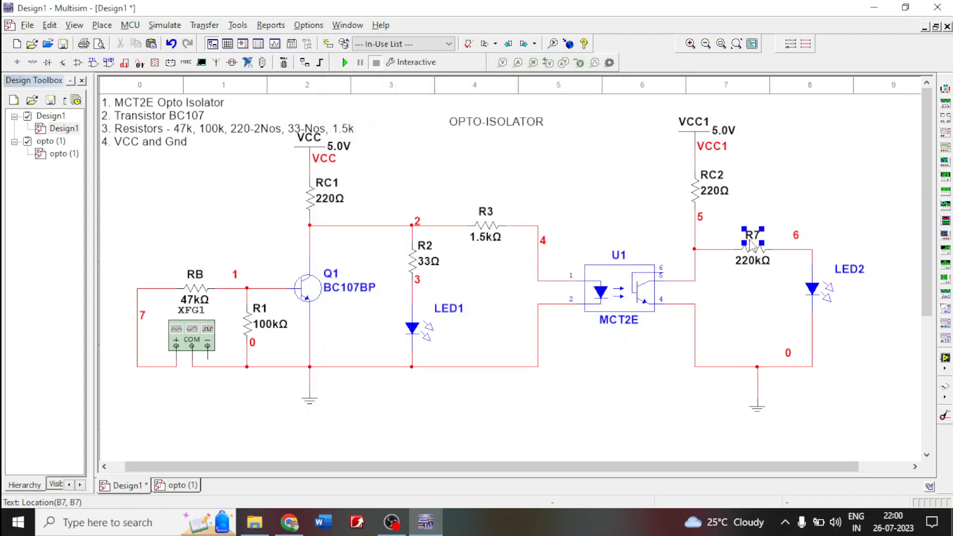
double_click(752, 243)
click(356, 132)
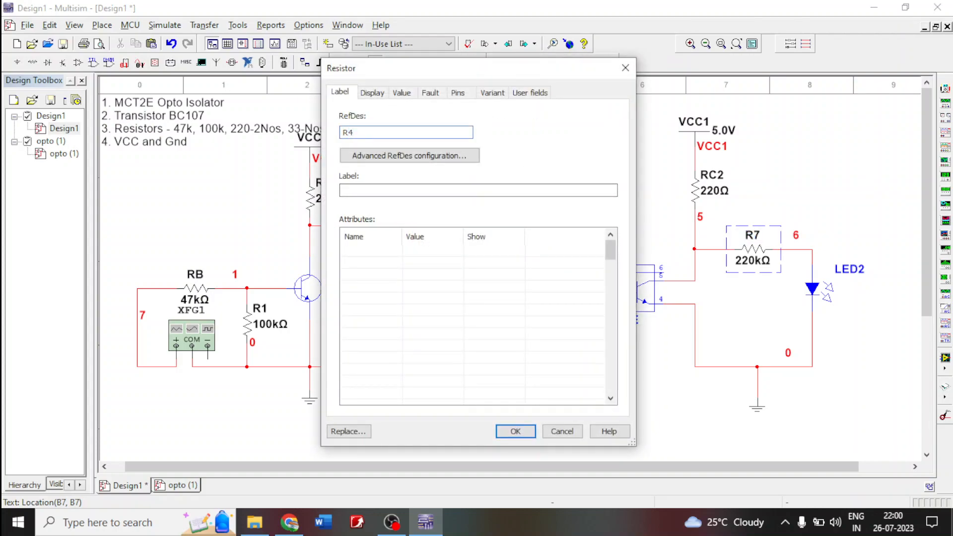
text(4)
key(Return)
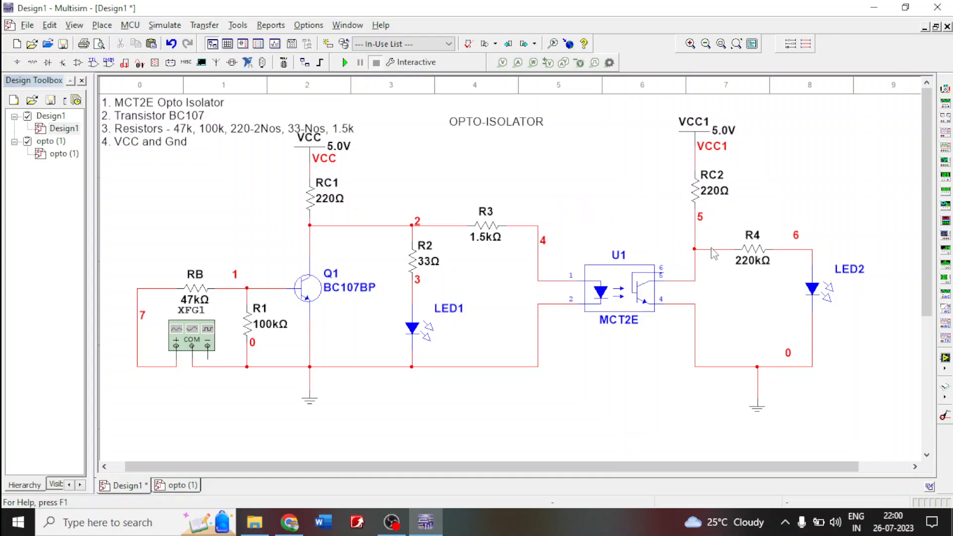
double_click(740, 267)
- Run the interactive simulation to observe LED1 and LED2, and stop it
click(344, 64)
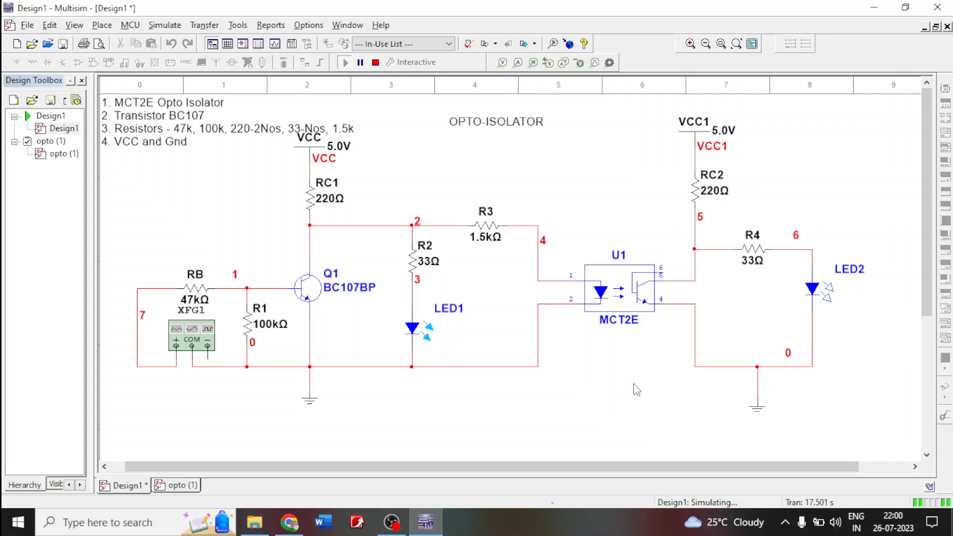
click(376, 63)
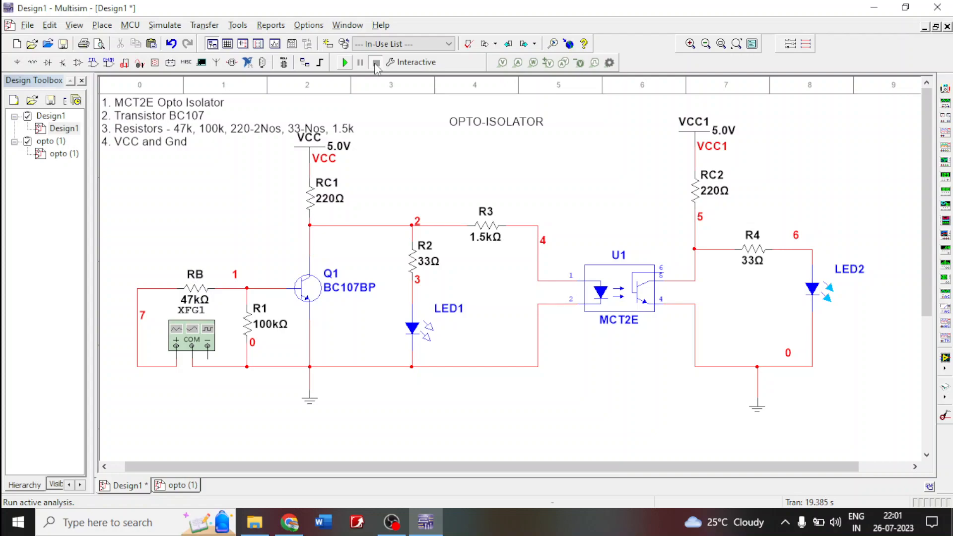
- Set function generator XFG1 to a square wave with 2.5 Vp amplitude, and test the circuit in a simulation run
double_click(174, 338)
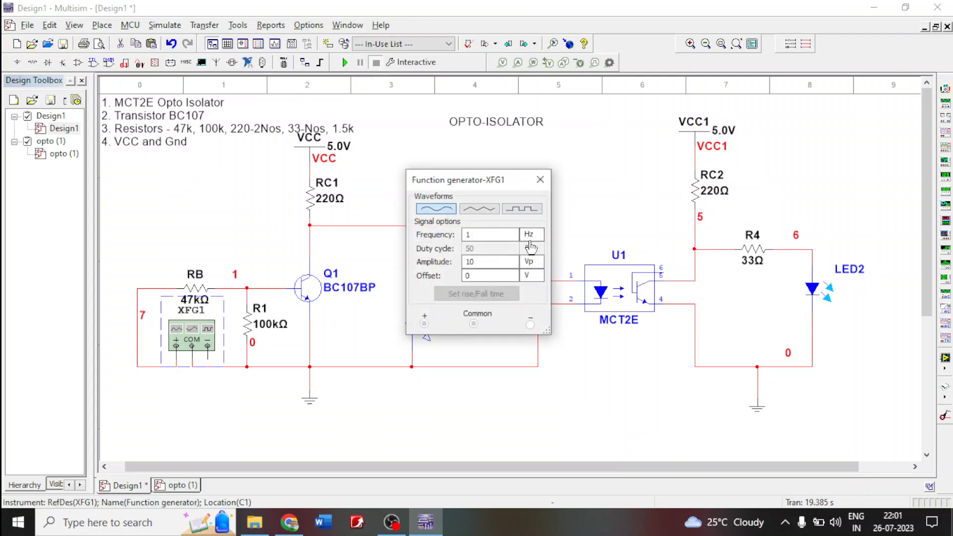
double_click(467, 262)
text(2.5)
click(530, 210)
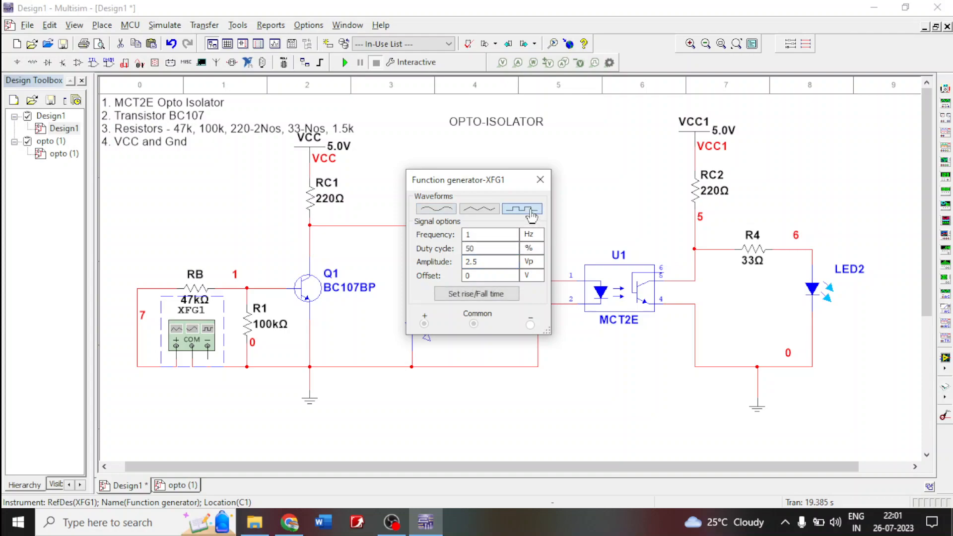
click(540, 179)
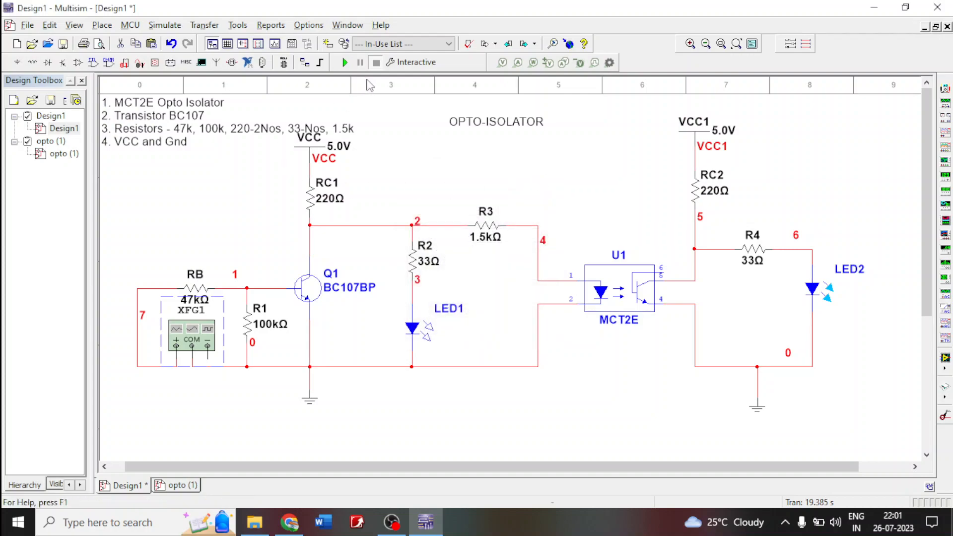
click(345, 62)
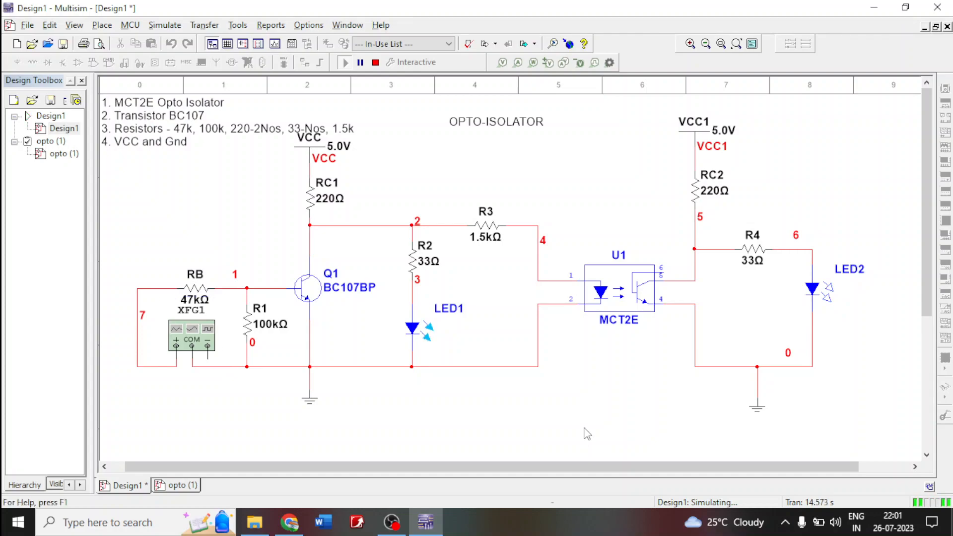
click(376, 62)
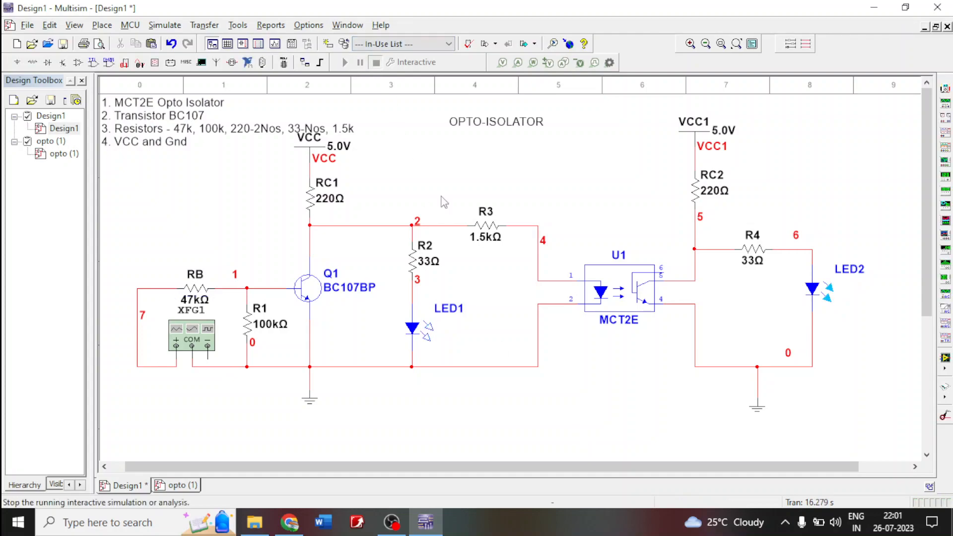
- Rewire U1 pin 2 from the LED1 ground line to the output-side ground line and test it in a simulation run
click(537, 354)
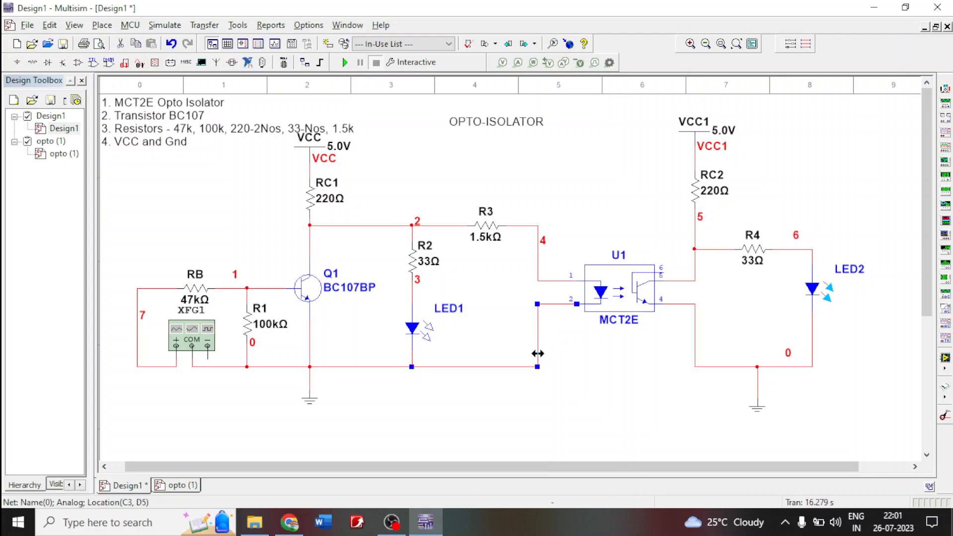
key(Delete)
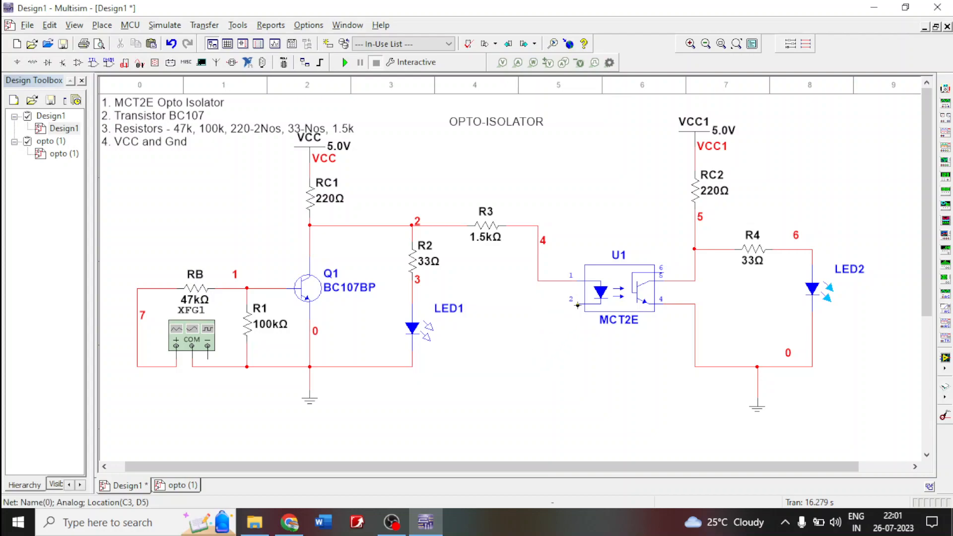
click(576, 303)
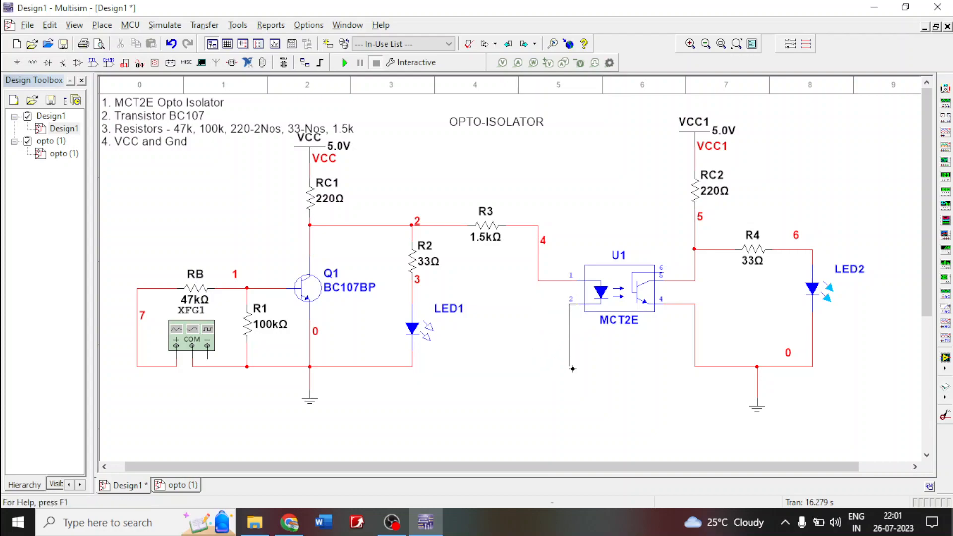
click(695, 367)
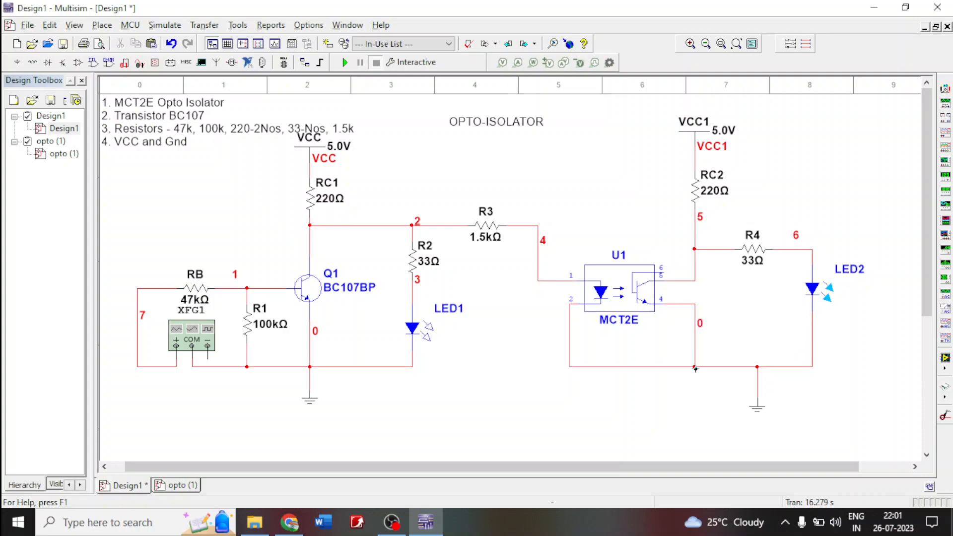
click(343, 63)
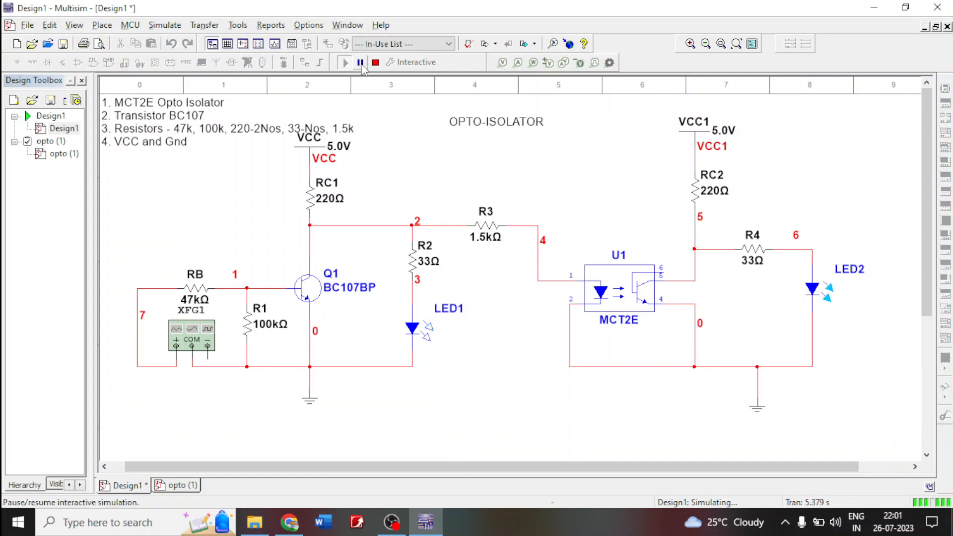
click(376, 62)
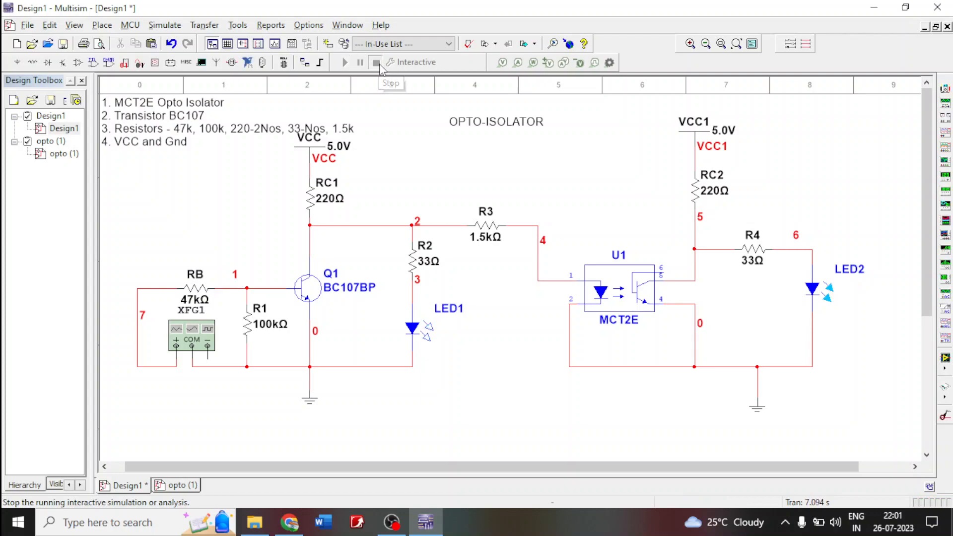
- Delete the wire from U1 pin 2 to the output-side ground and reconnect the pin to the ground line below LED1
click(626, 367)
key(Delete)
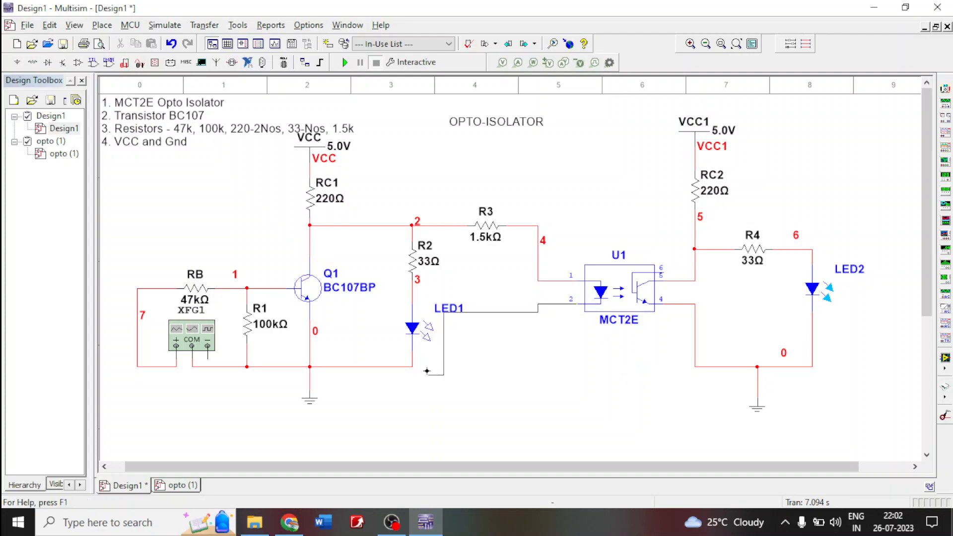
click(412, 367)
drag(498, 312, 507, 367)
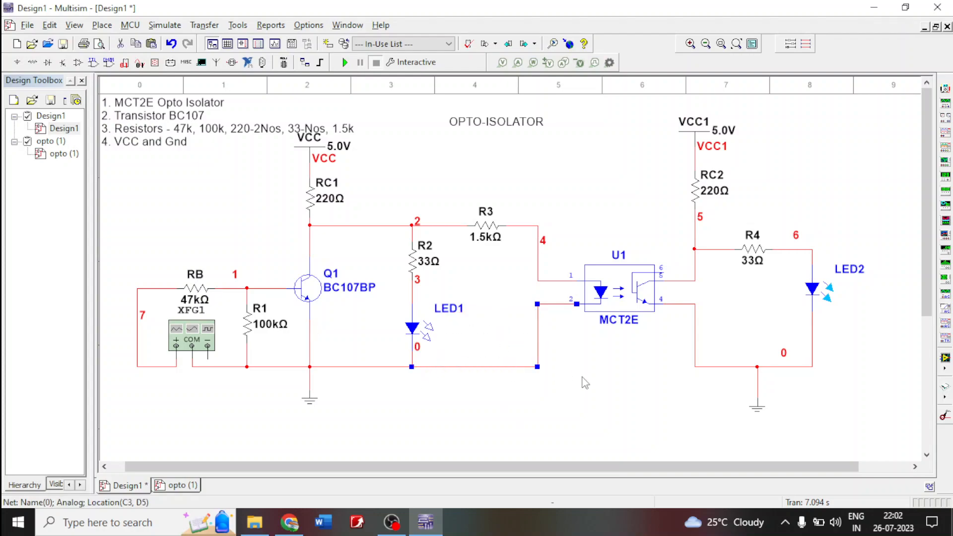
click(585, 383)
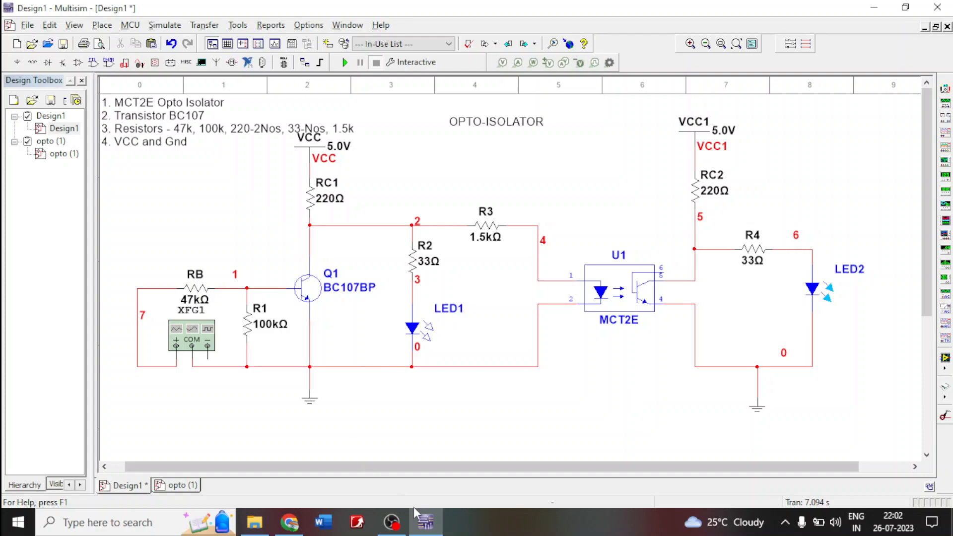
click(392, 522)
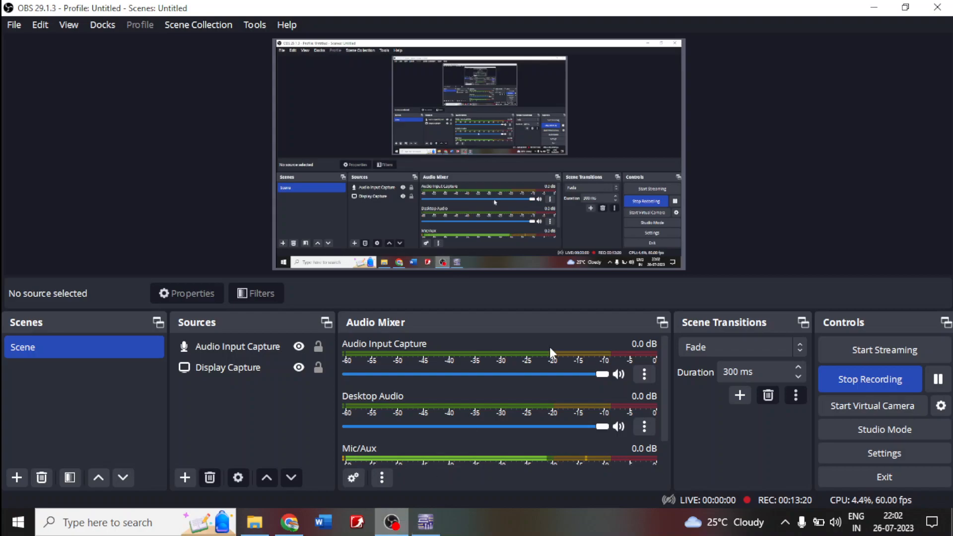